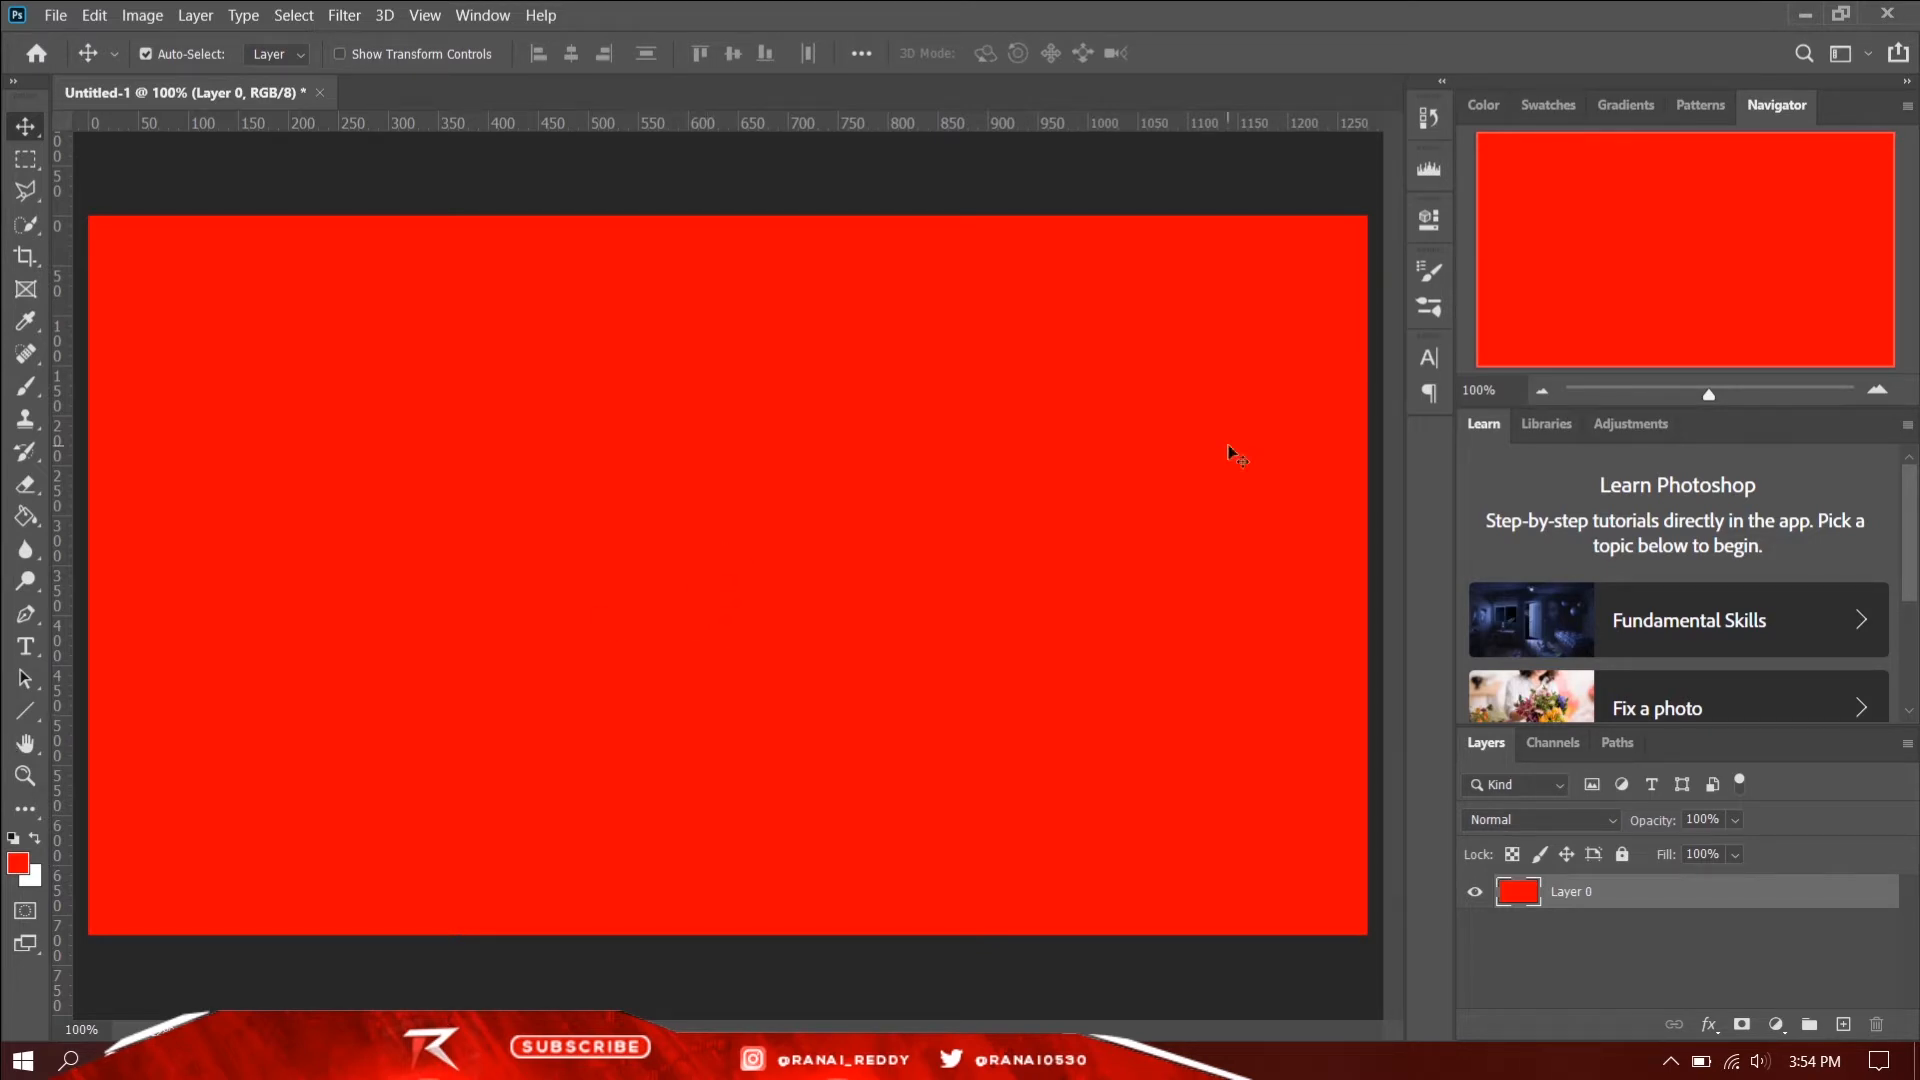
Swap the foreground and background colours, fill Layer 0 with white, and activate the Rectangular Marquee tool
{"action": "key", "text": "x"}
{"action": "key", "text": "alt+BackSpace"}
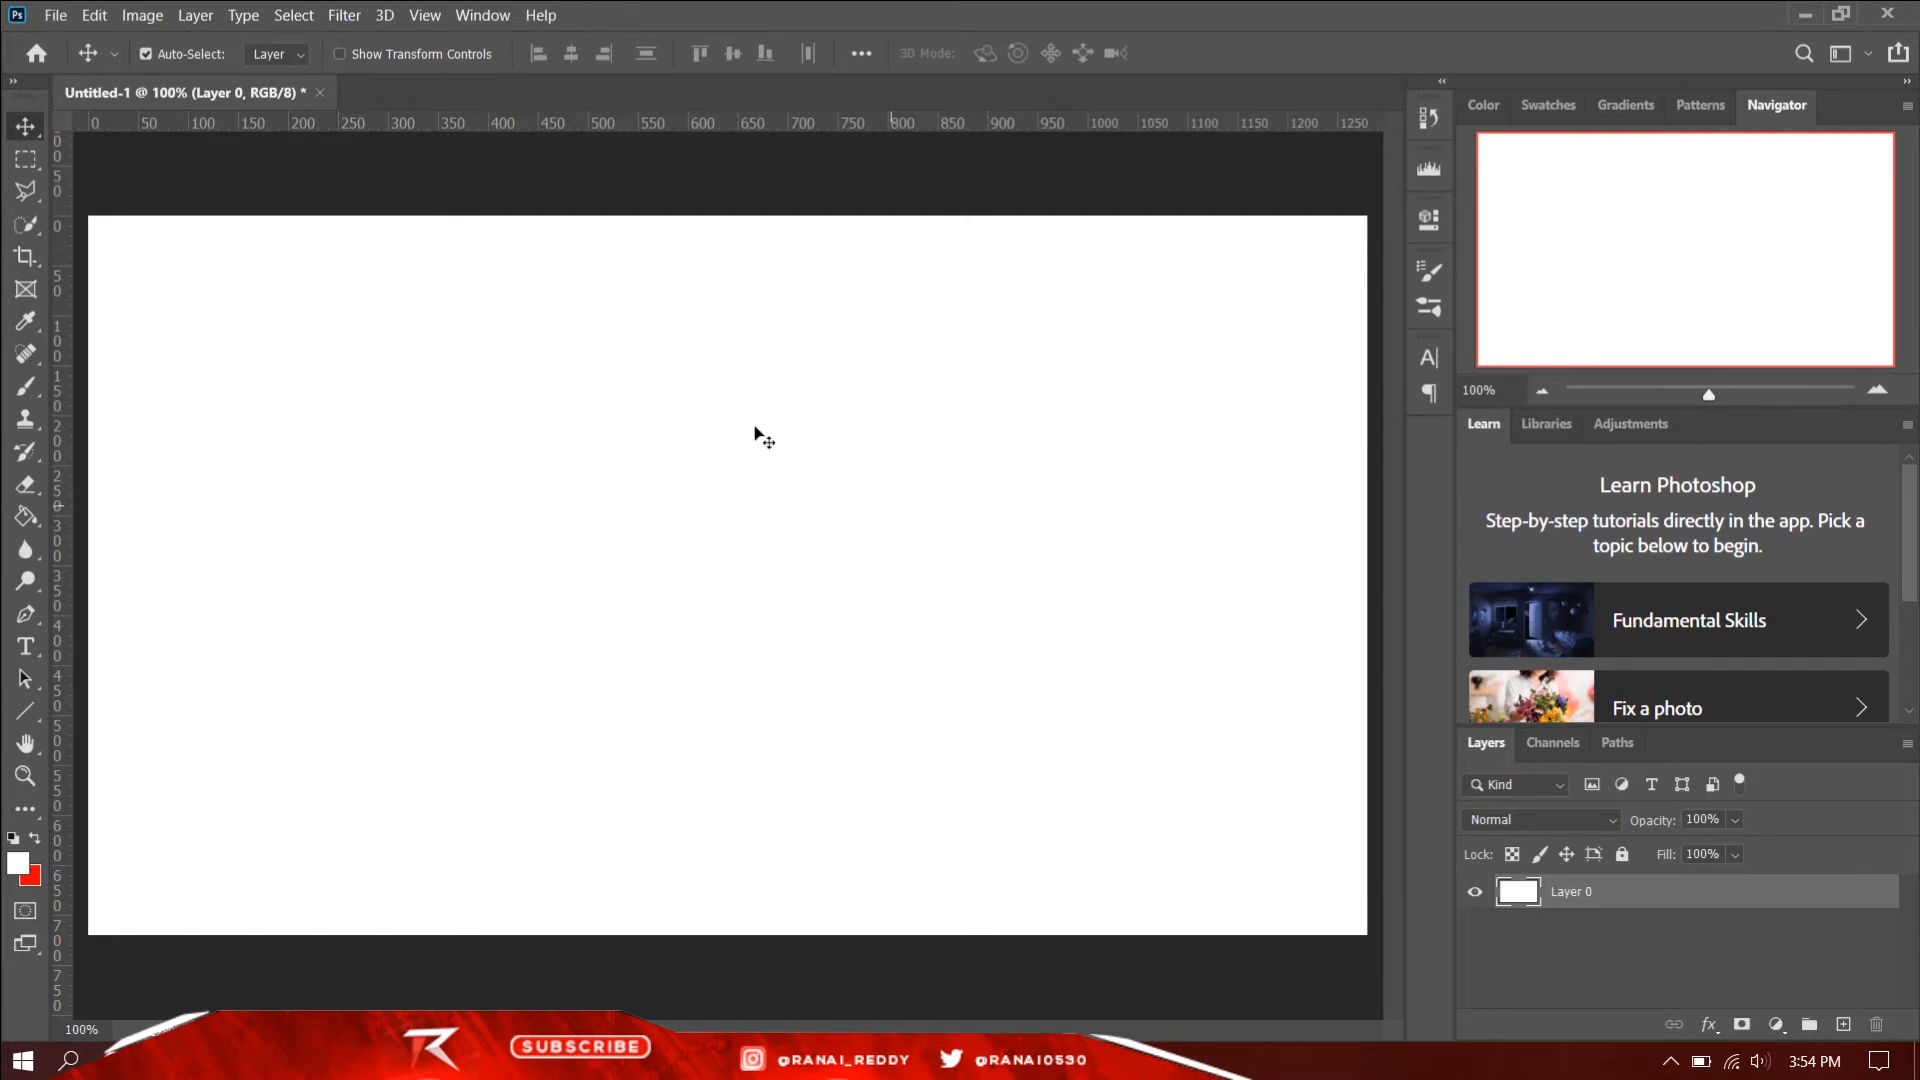
{"action": "left_click", "coordinate": [22, 167]}
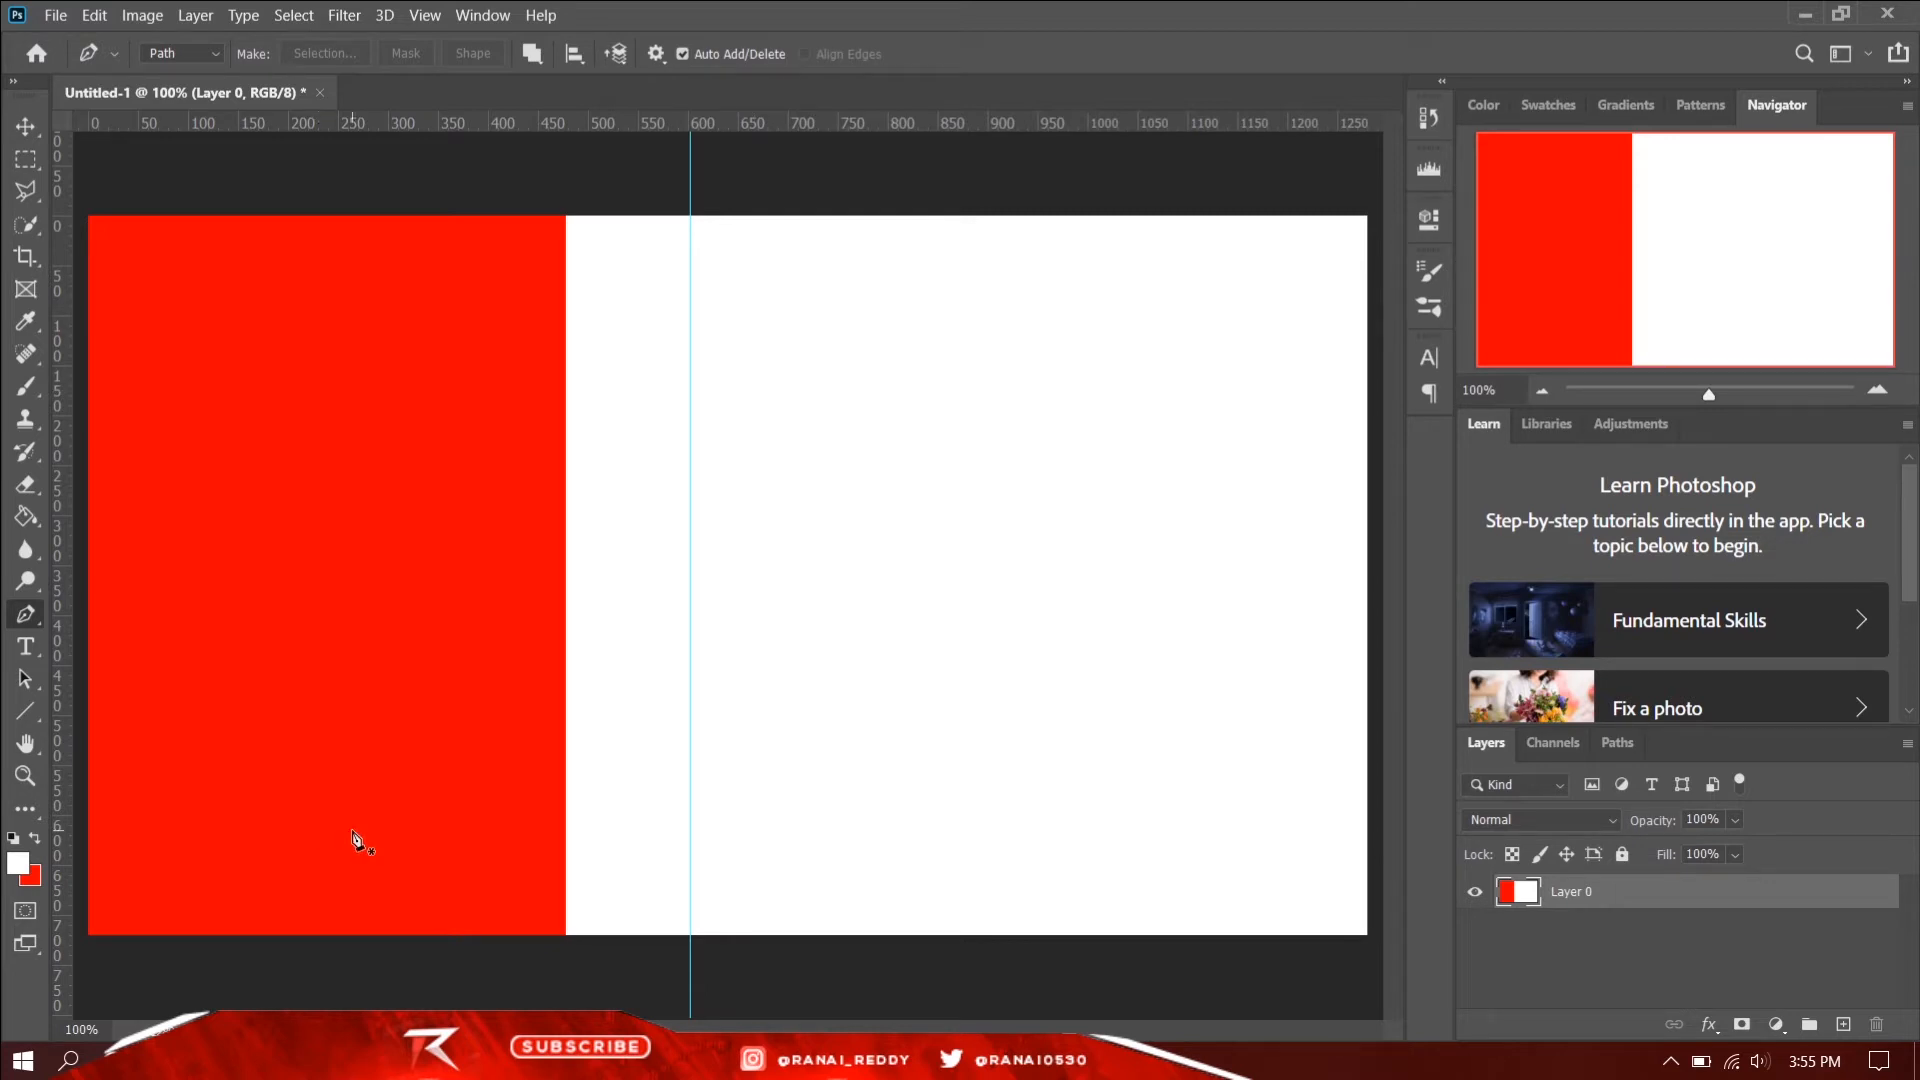
Draw a closed triangular Pen path in the lower part of the red area, starting from the canvas's bottom-left corner region
{"action": "left_click", "coordinate": [345, 953]}
{"action": "left_click", "coordinate": [343, 499]}
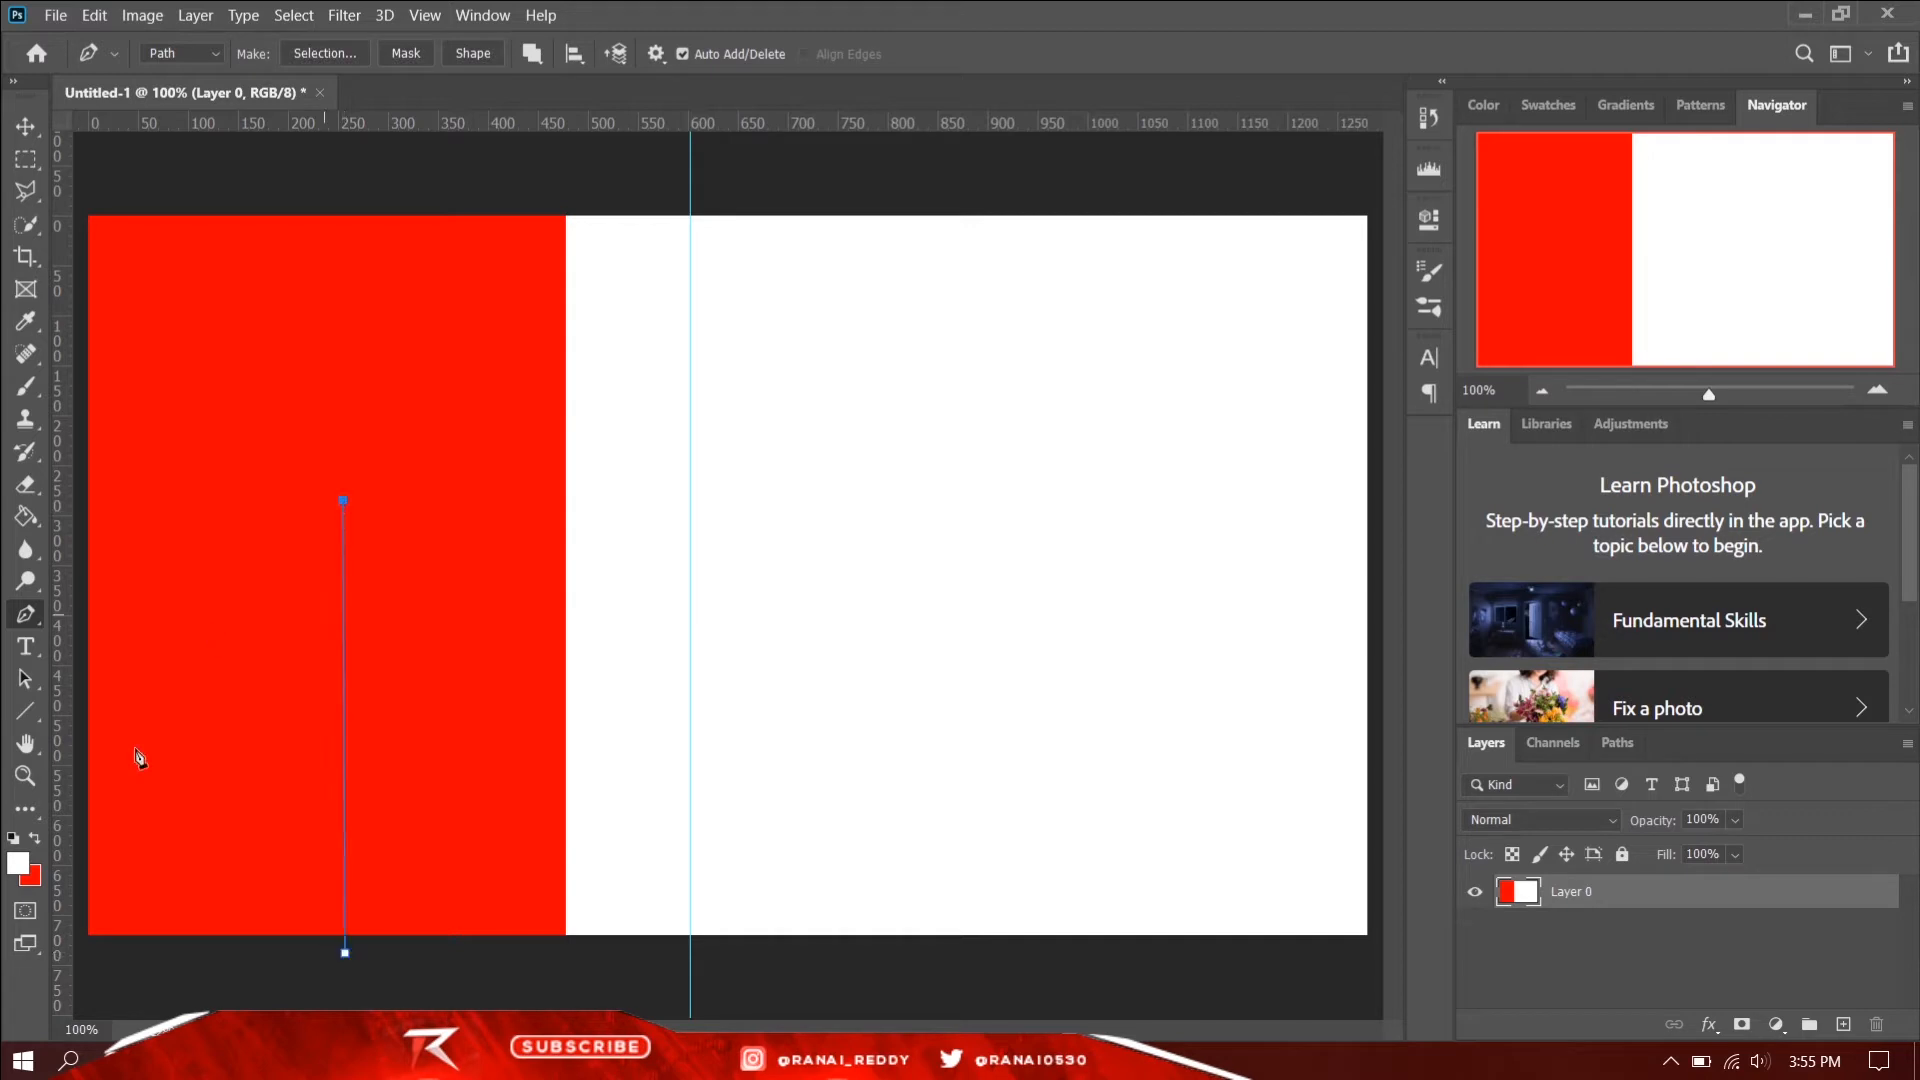
{"action": "left_click", "coordinate": [86, 939]}
{"action": "left_click", "coordinate": [347, 955]}
Convert the triangular path into a selection with a 0-pixel feather radius, undo it, and make the selection again
{"action": "right_click", "coordinate": [284, 750]}
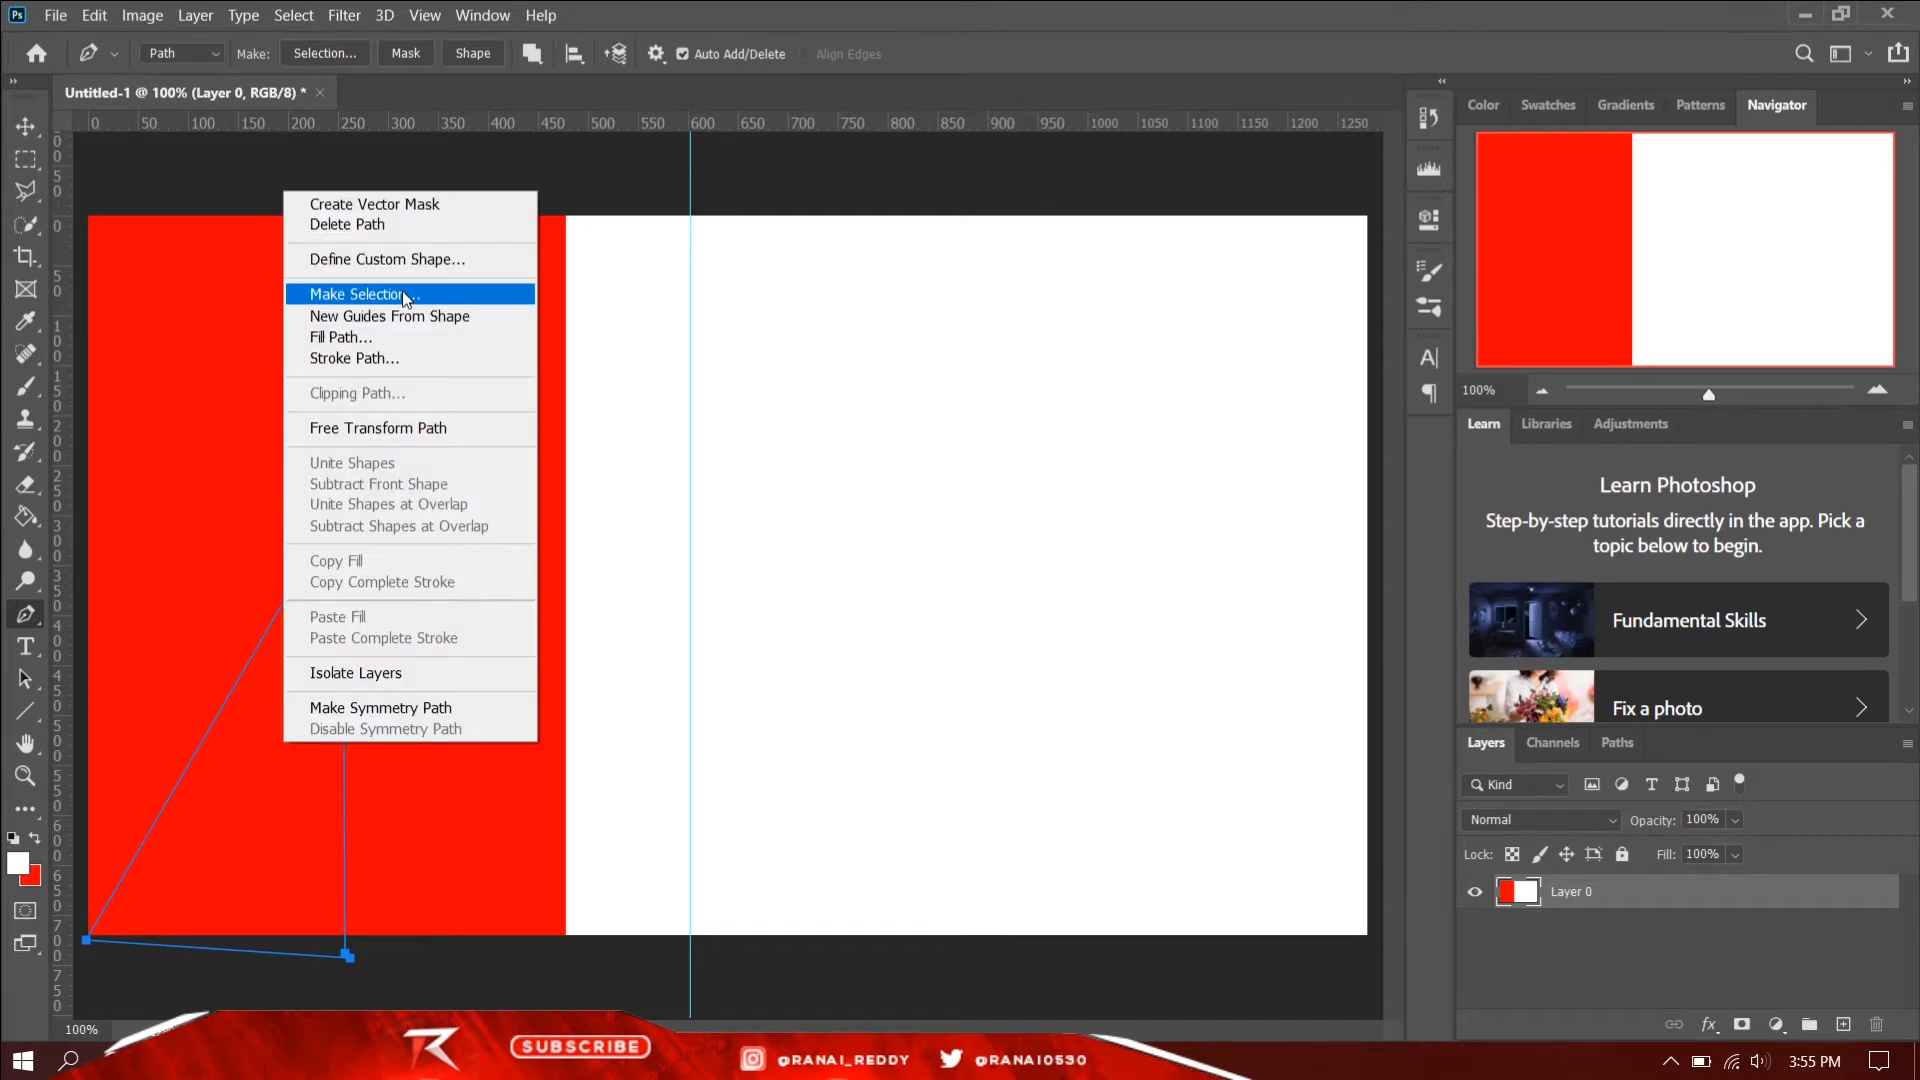
{"action": "left_click", "coordinate": [405, 295]}
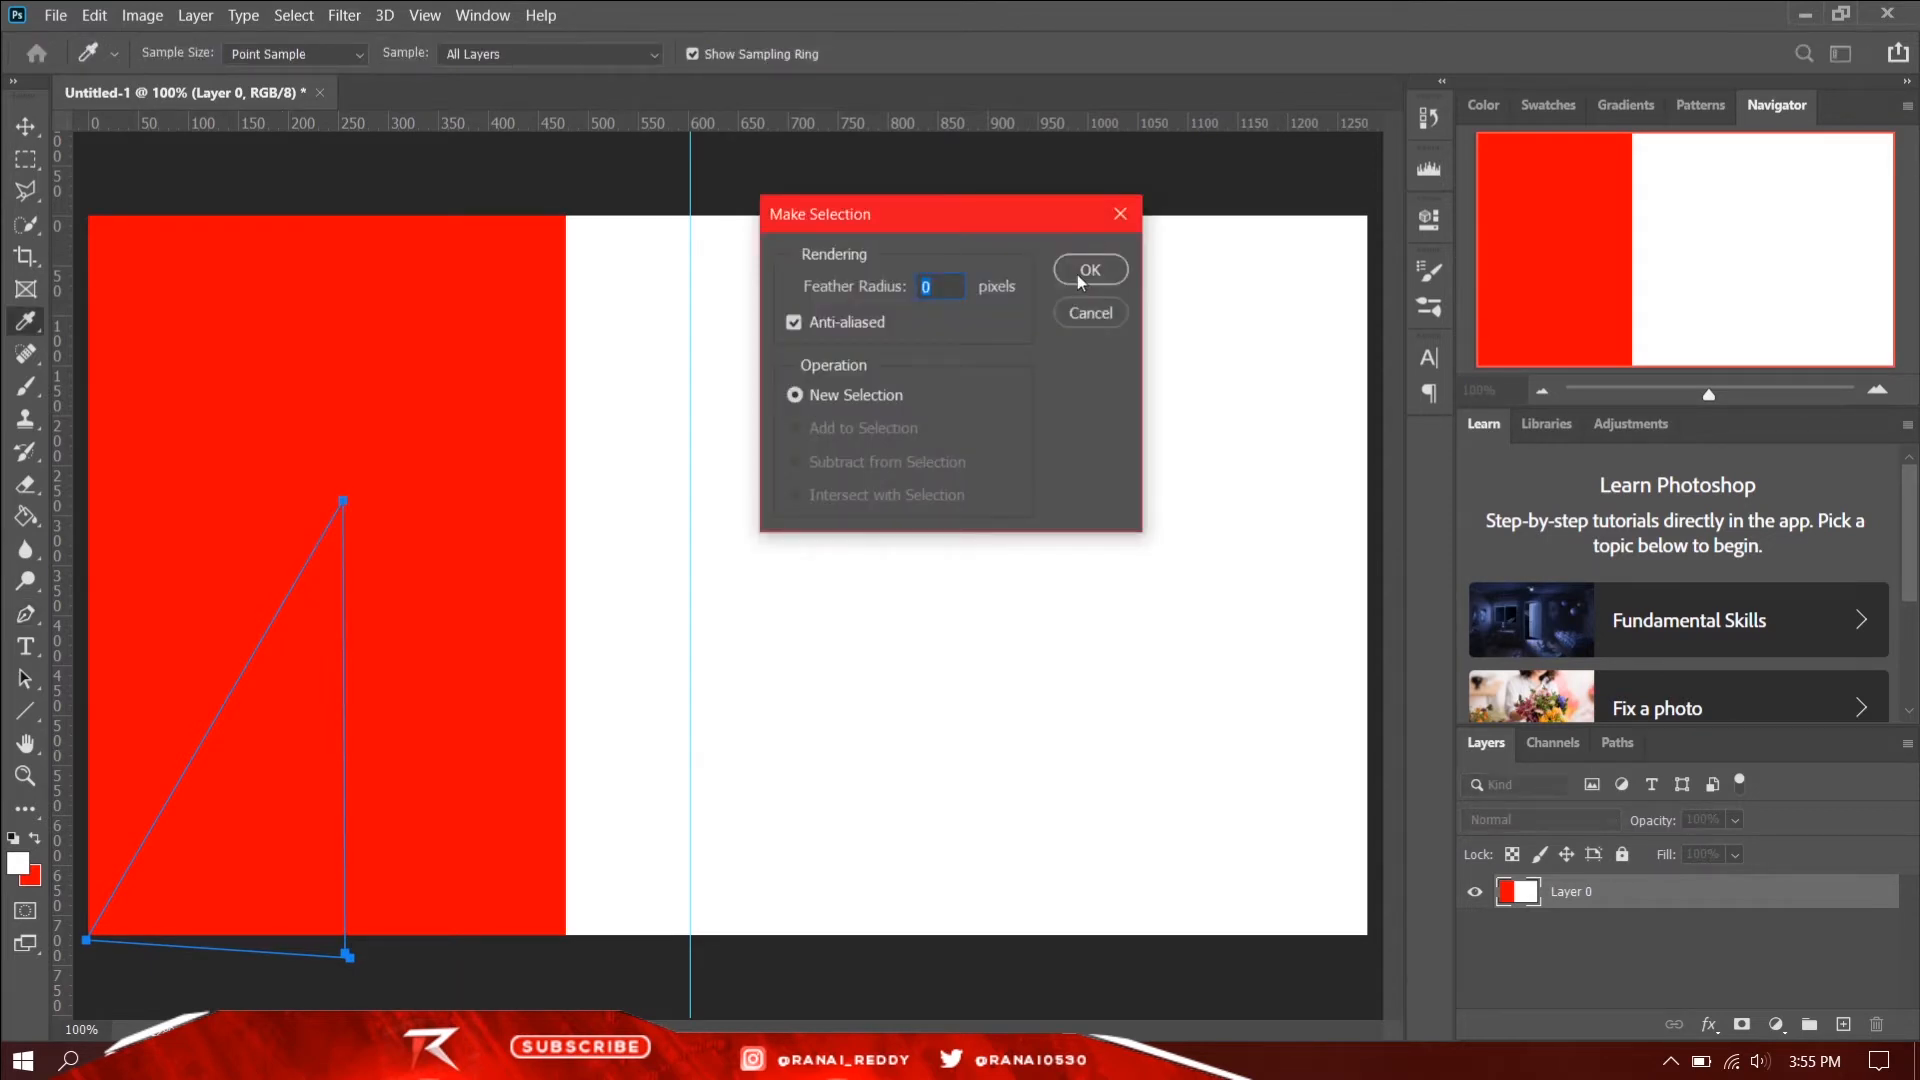
{"action": "left_click", "coordinate": [1088, 272]}
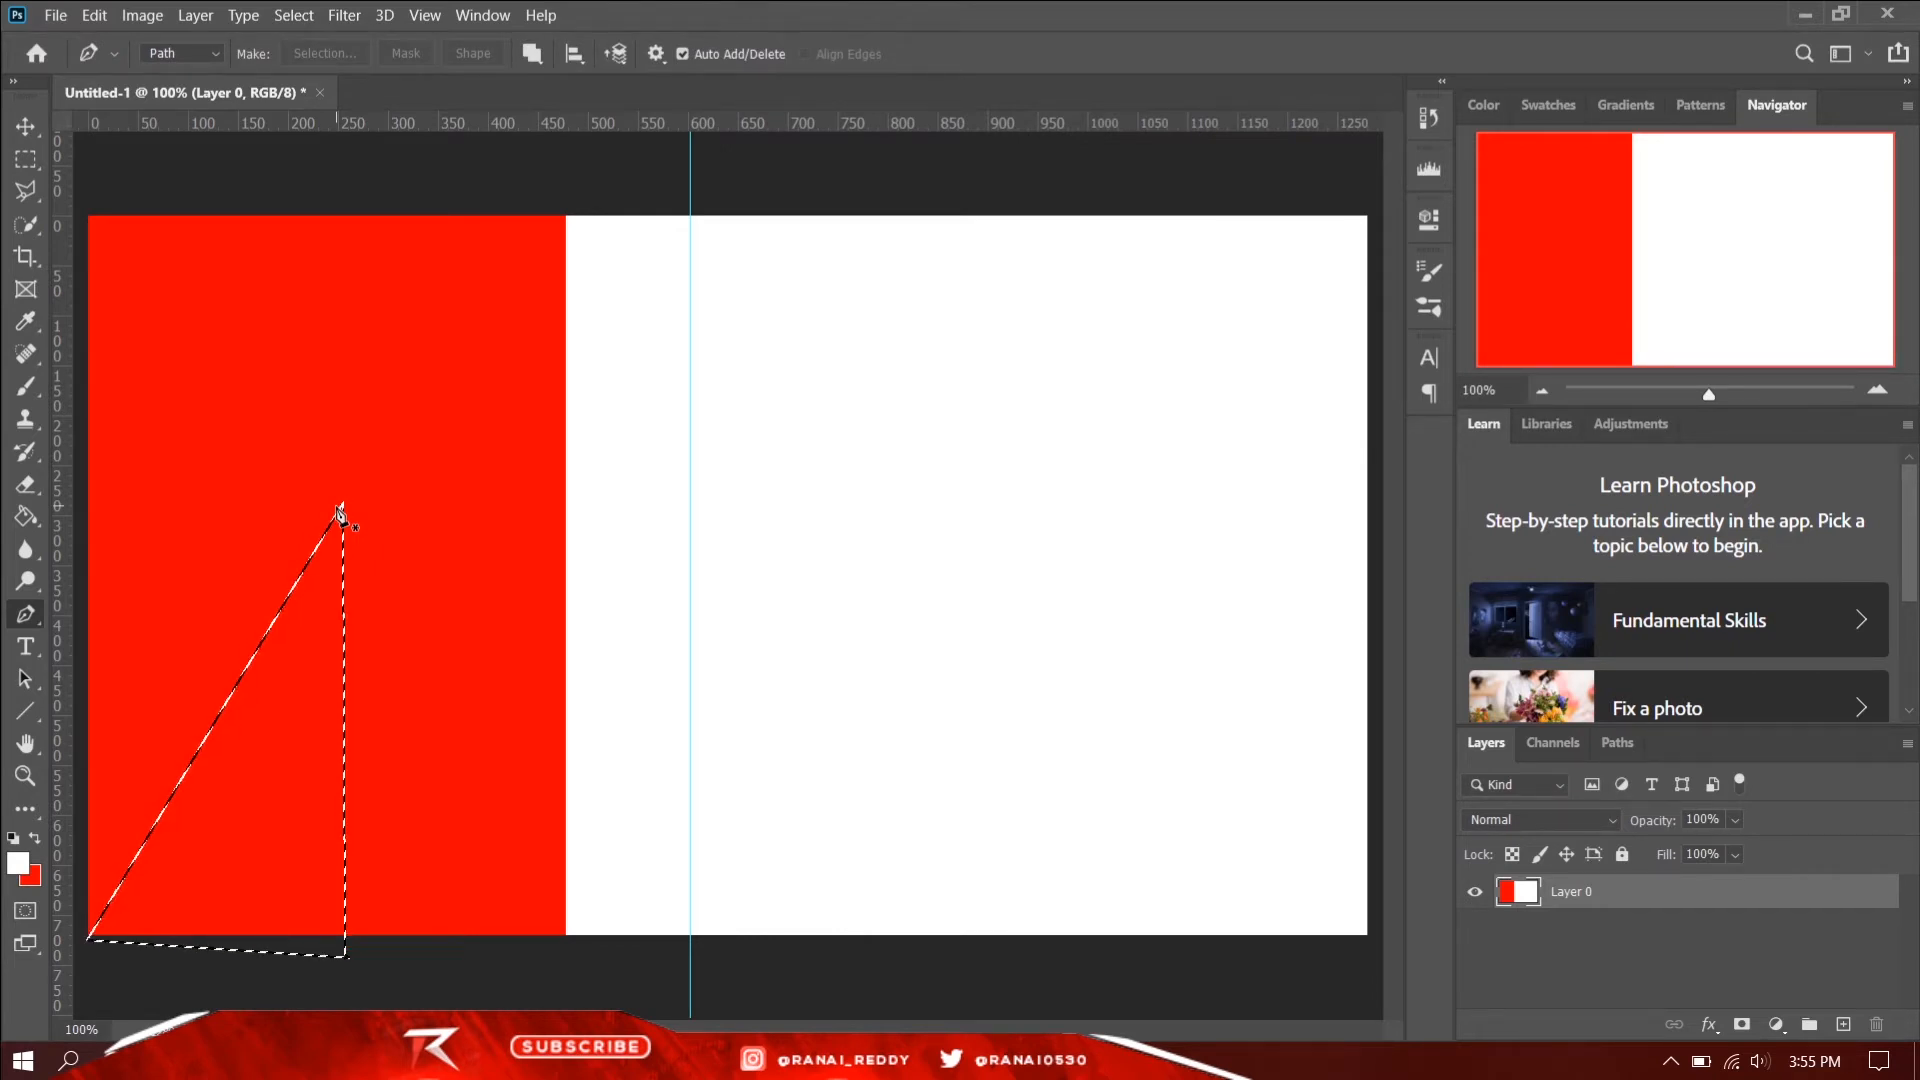
{"action": "key", "text": "ctrl+z"}
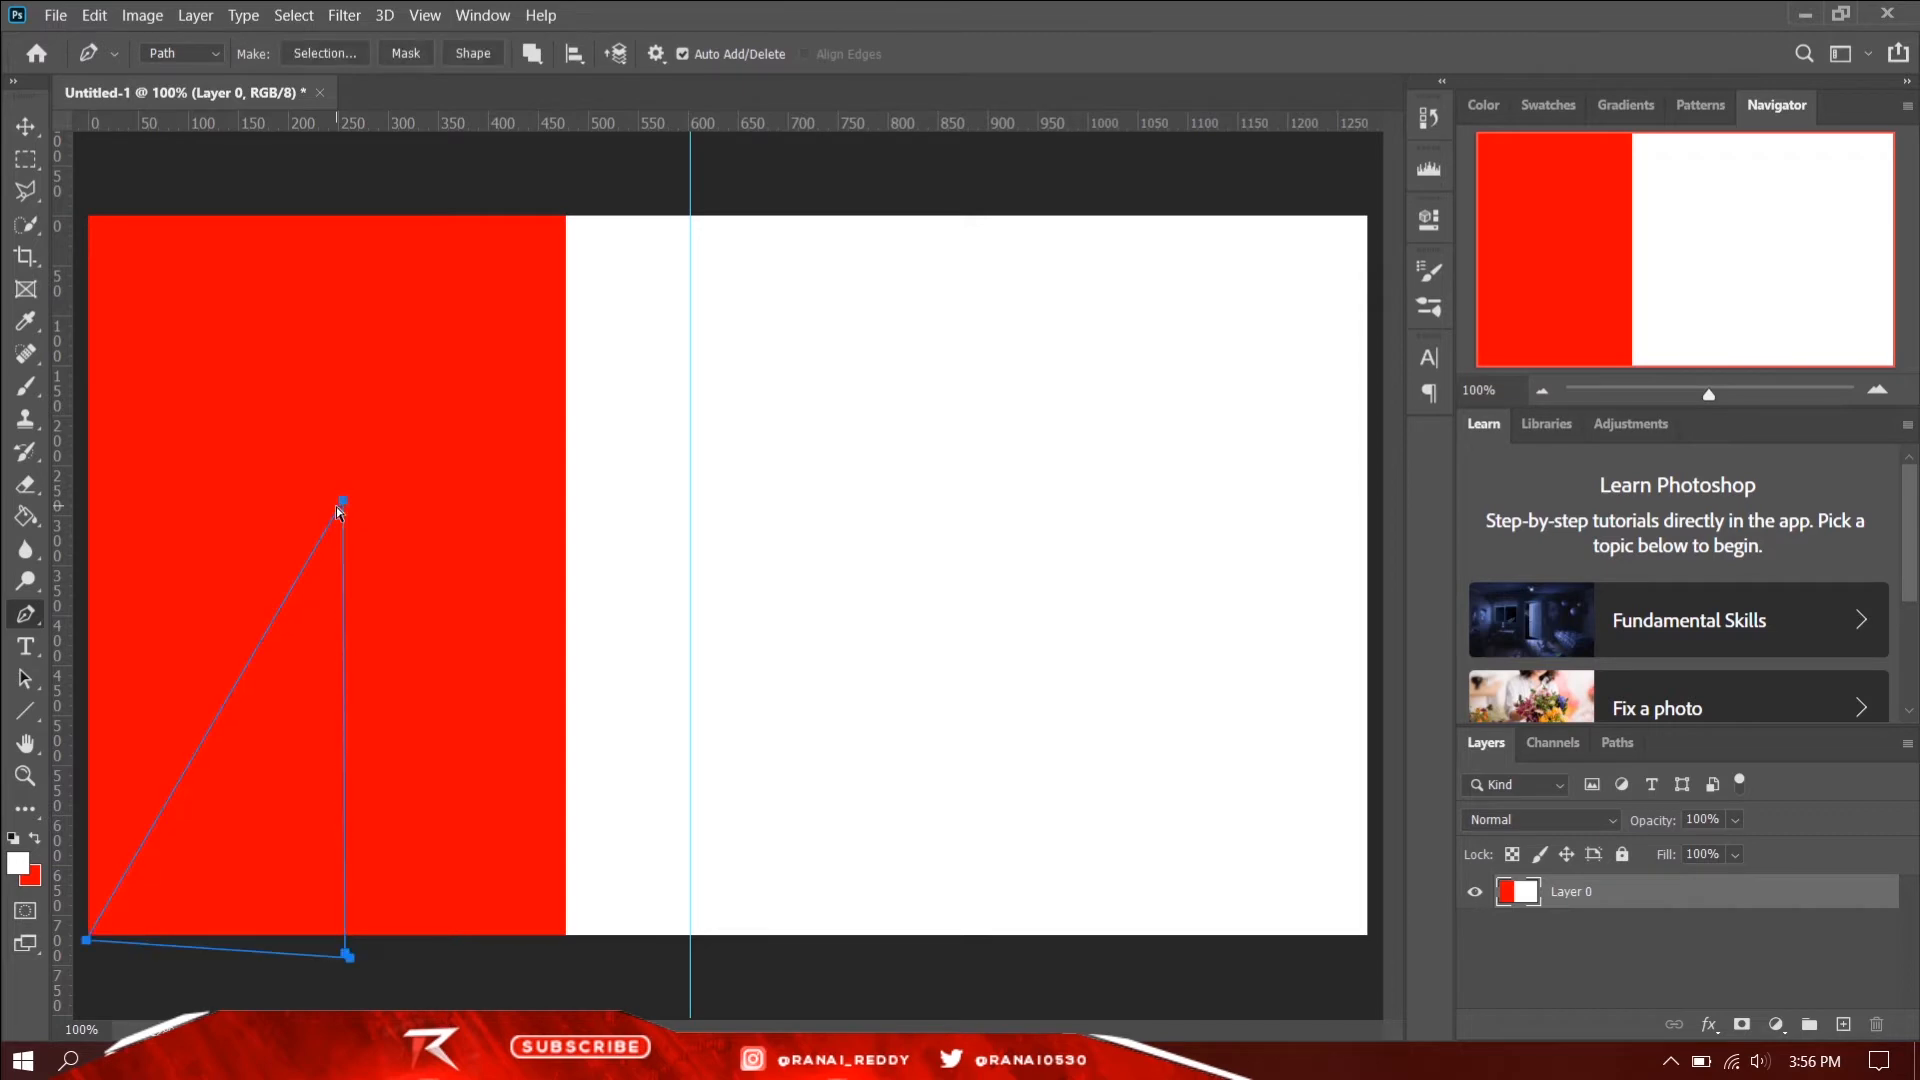
{"action": "key", "text": "ctrl+Return"}
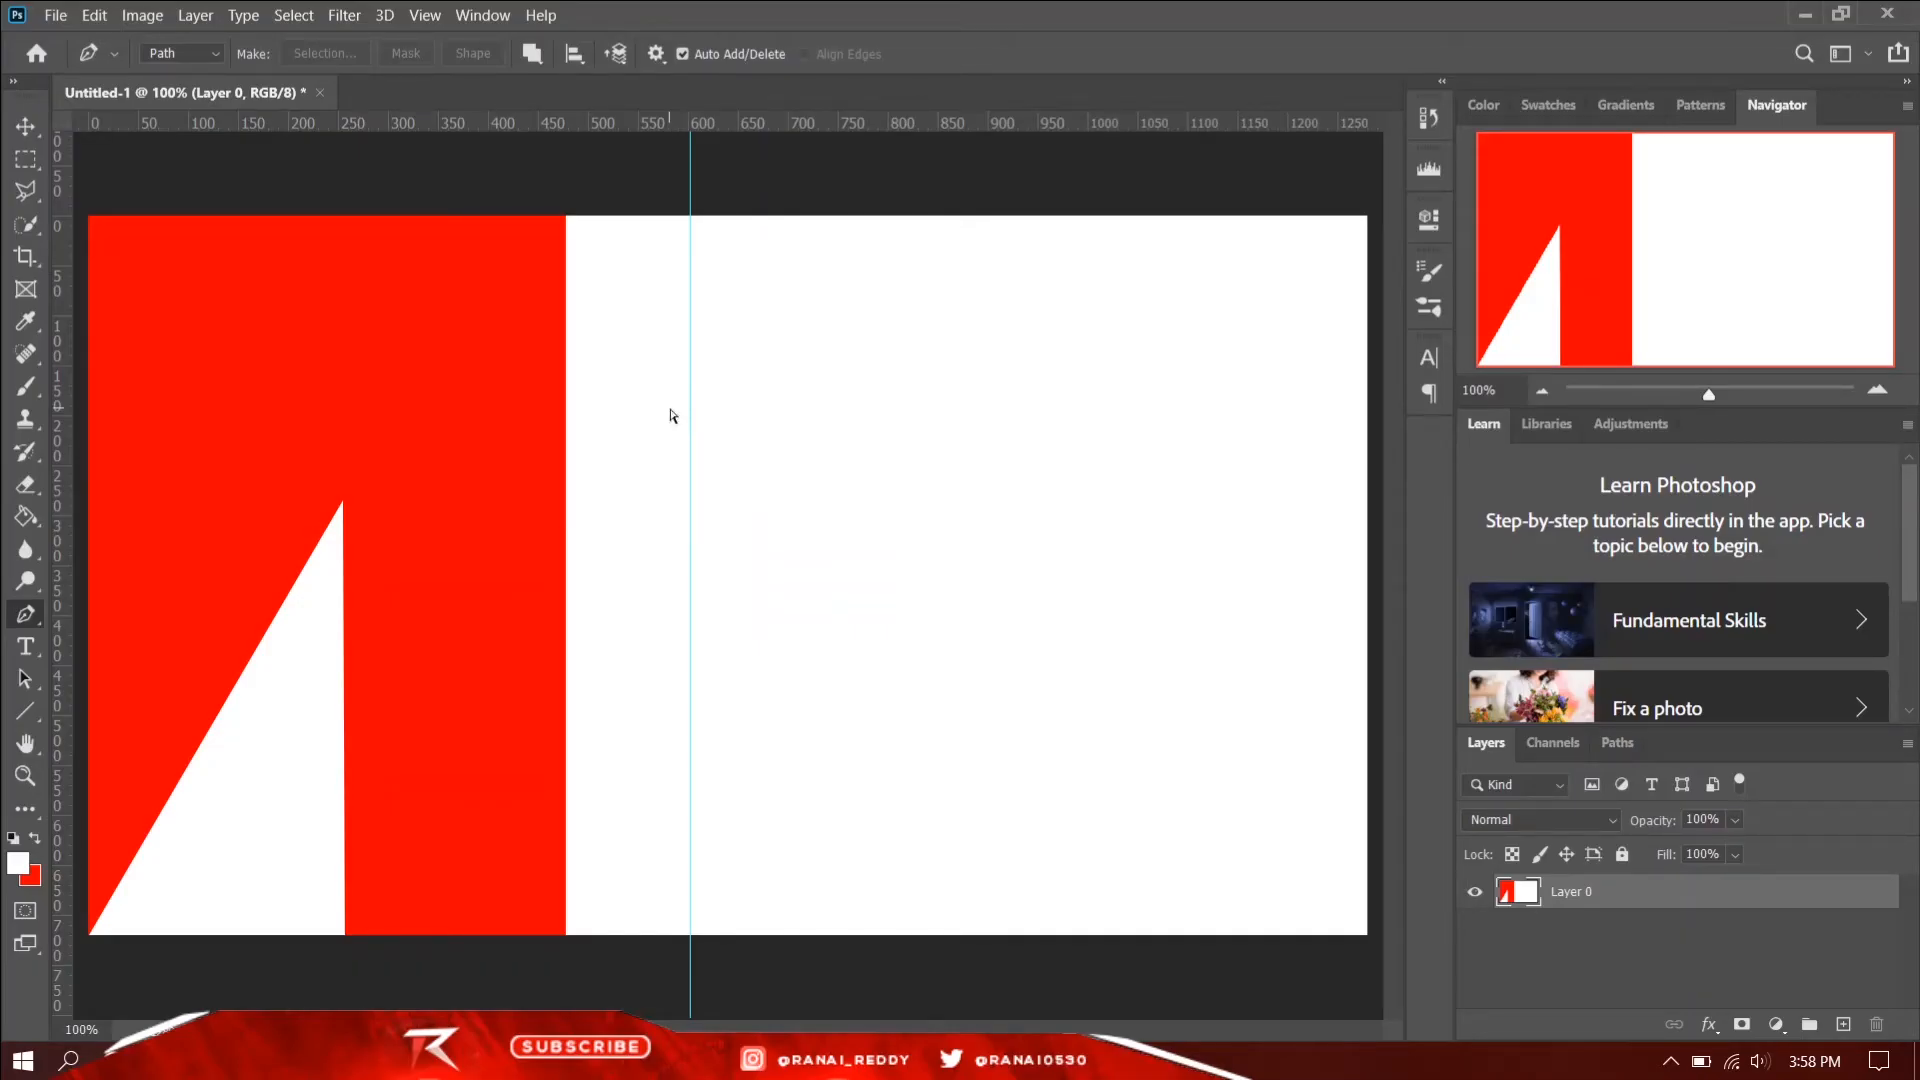
Try a Hue/Saturation adjustment on Layer 0 with hue -34, saturation +100 and lightness +54, and discard it
{"action": "key", "text": "ctrl+u"}
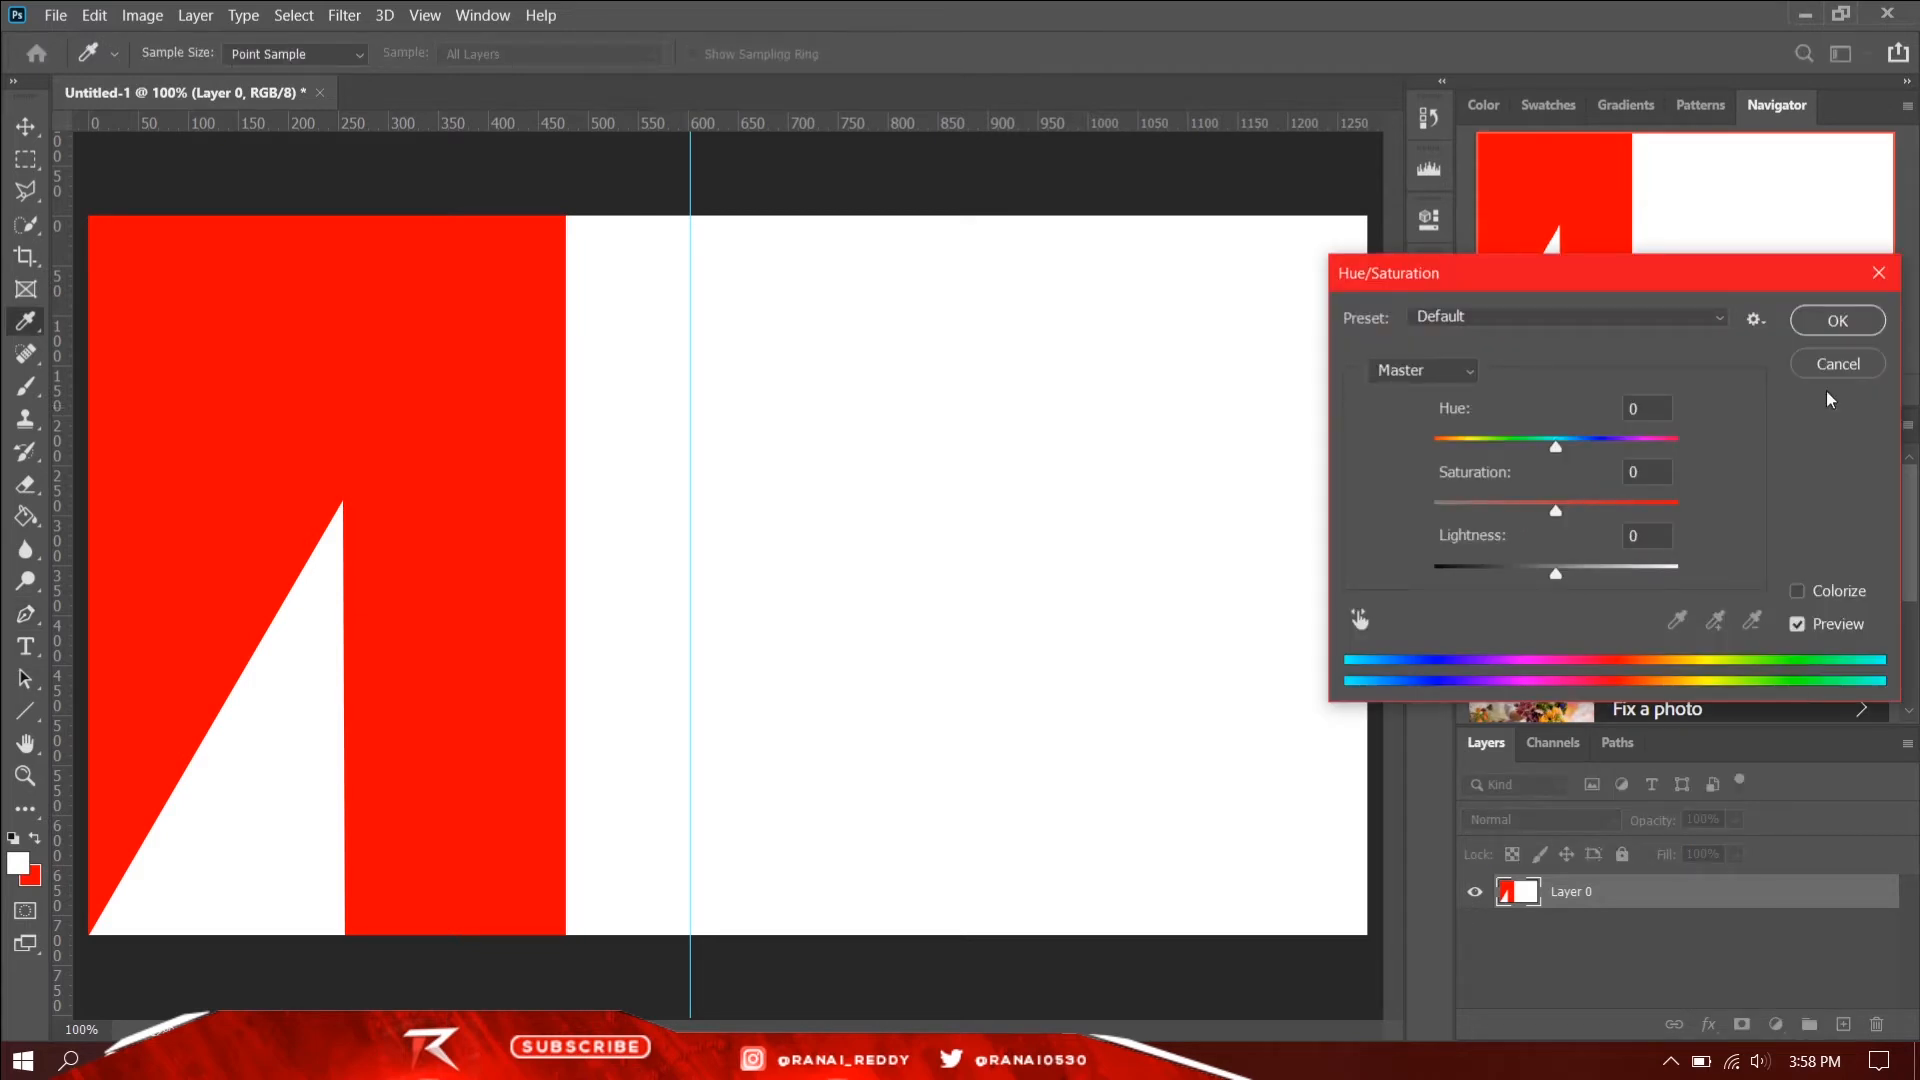
{"action": "left_click", "coordinate": [1630, 442]}
{"action": "left_click_drag", "start_coordinate": [1629, 446], "coordinate": [1485, 475]}
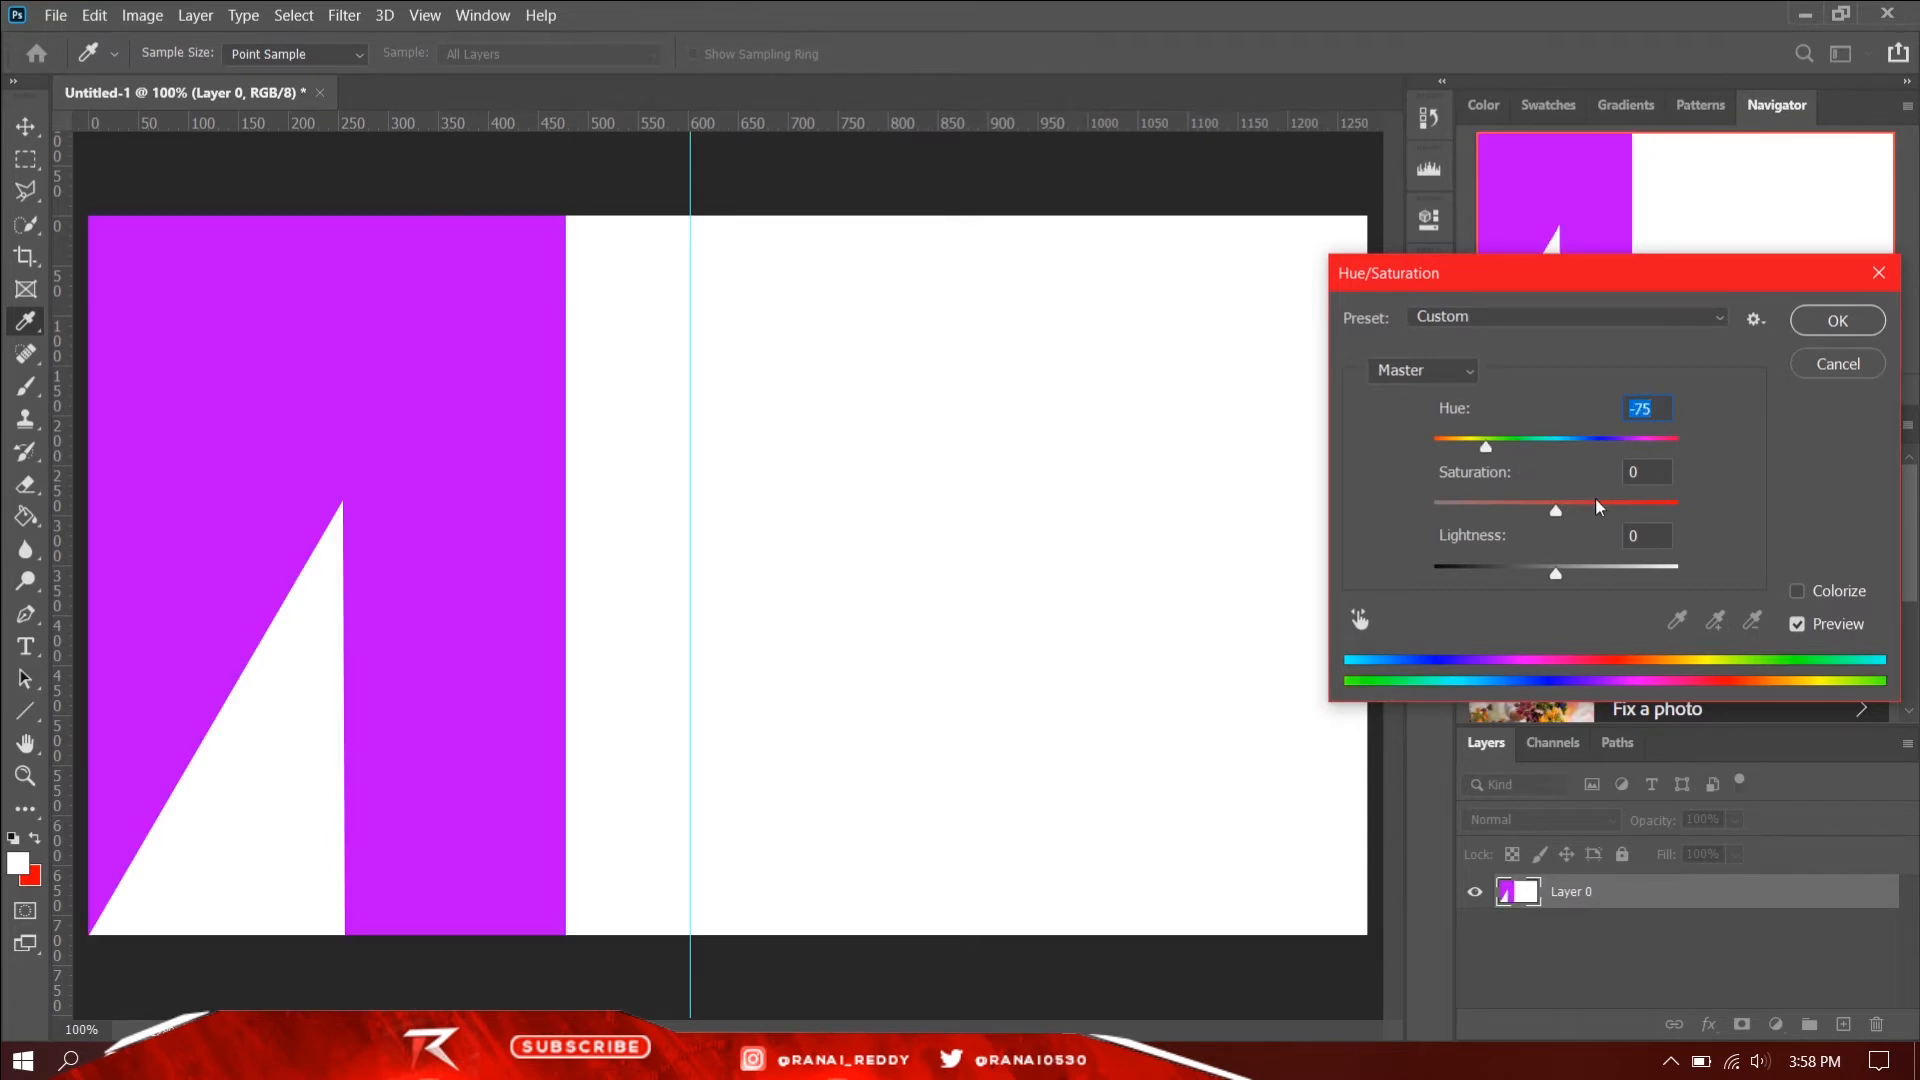
{"action": "left_click_drag", "start_coordinate": [1598, 507], "coordinate": [1685, 507]}
{"action": "left_click_drag", "start_coordinate": [1486, 446], "coordinate": [1515, 446]}
{"action": "left_click_drag", "start_coordinate": [1555, 573], "coordinate": [1618, 573]}
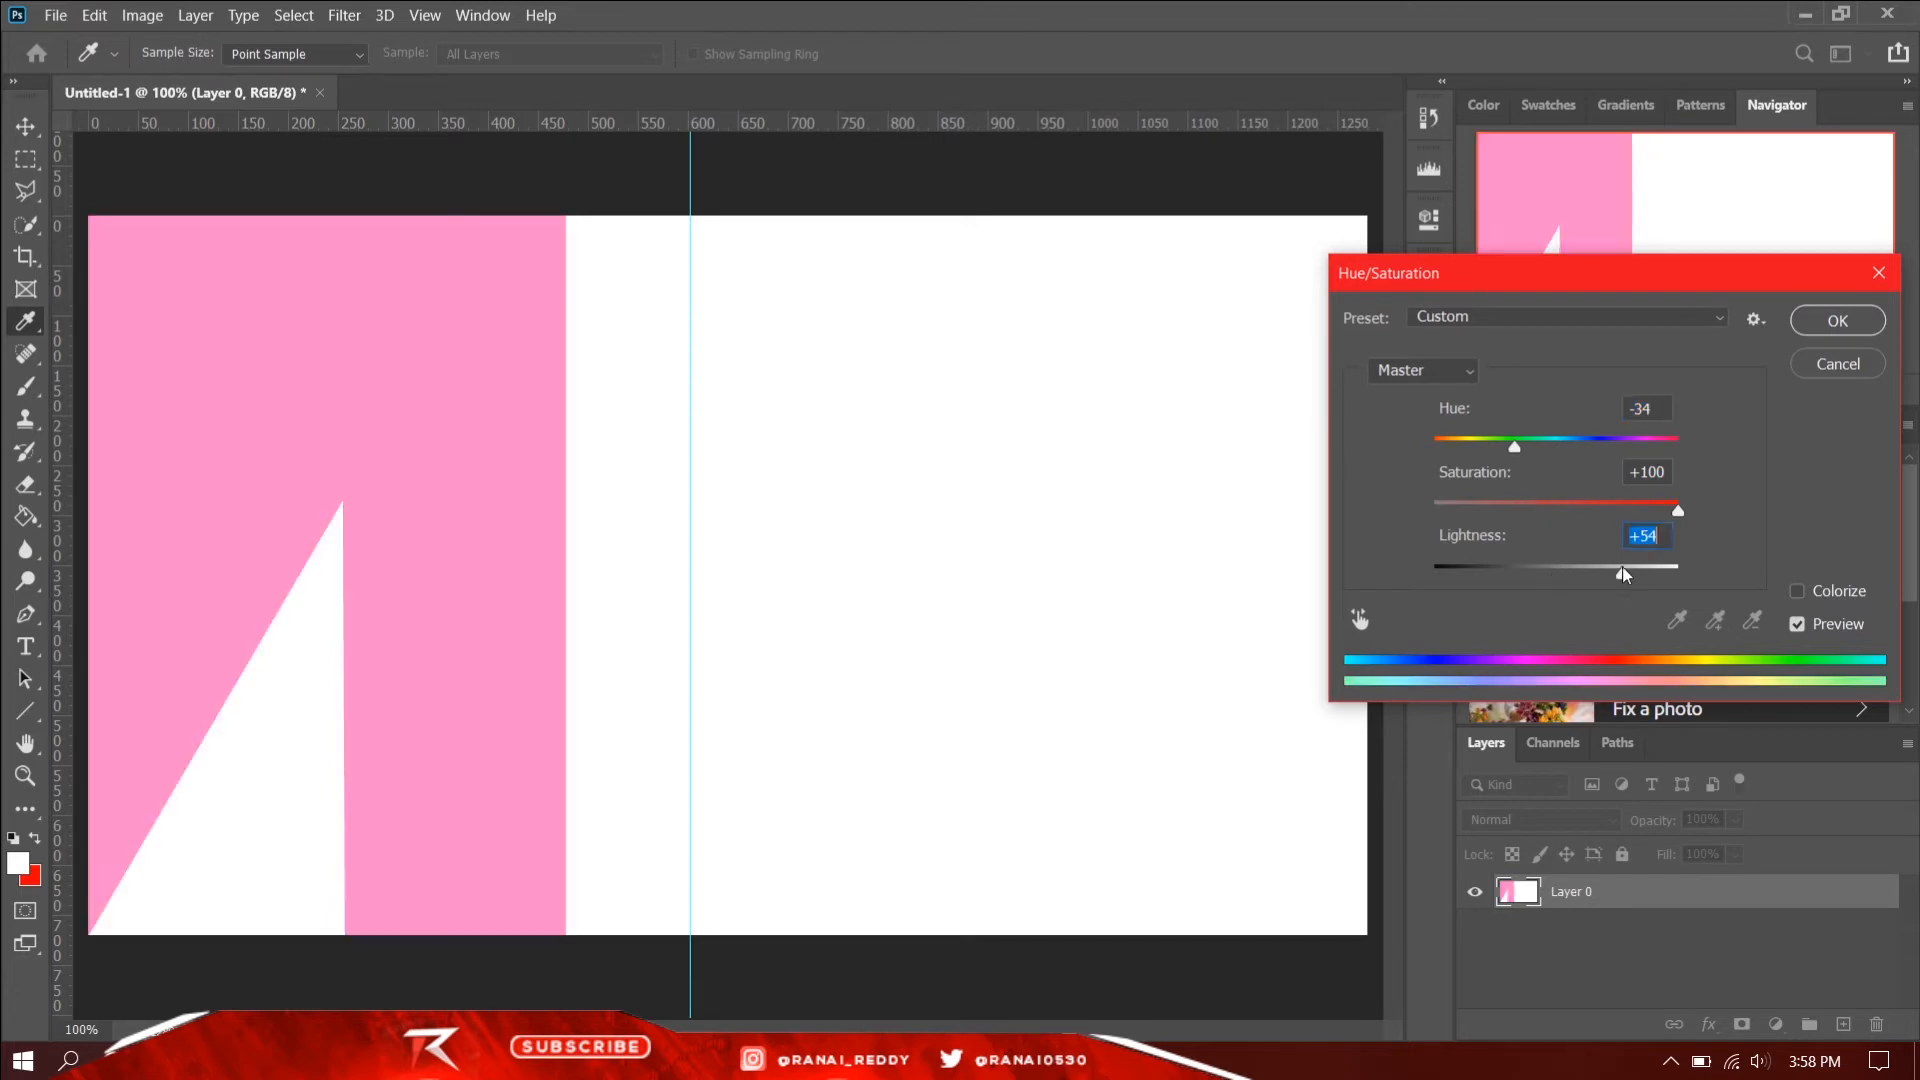
{"action": "key", "text": "Escape"}
Try rotating the canvas view to about -93° with the Rotate View tool and turn it further
{"action": "key", "text": "r"}
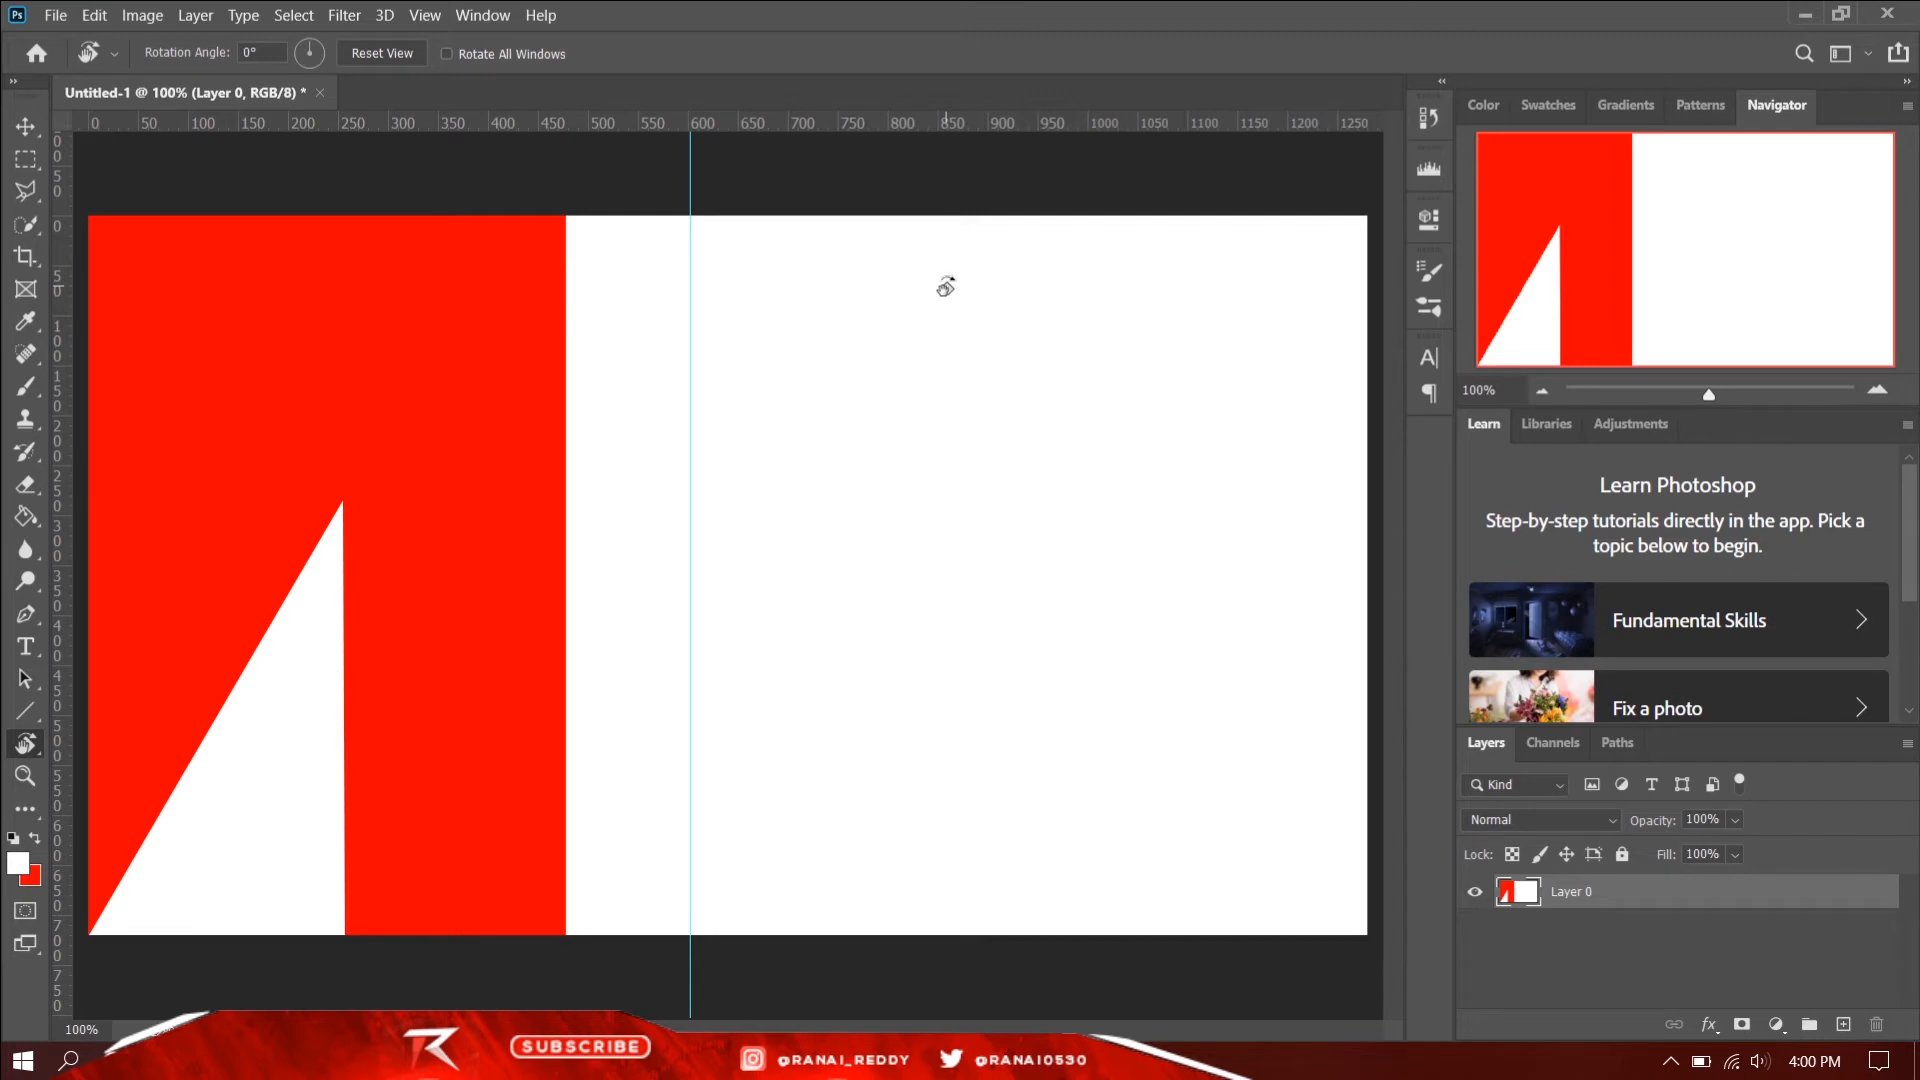
{"action": "left_click_drag", "start_coordinate": [945, 287], "coordinate": [336, 400]}
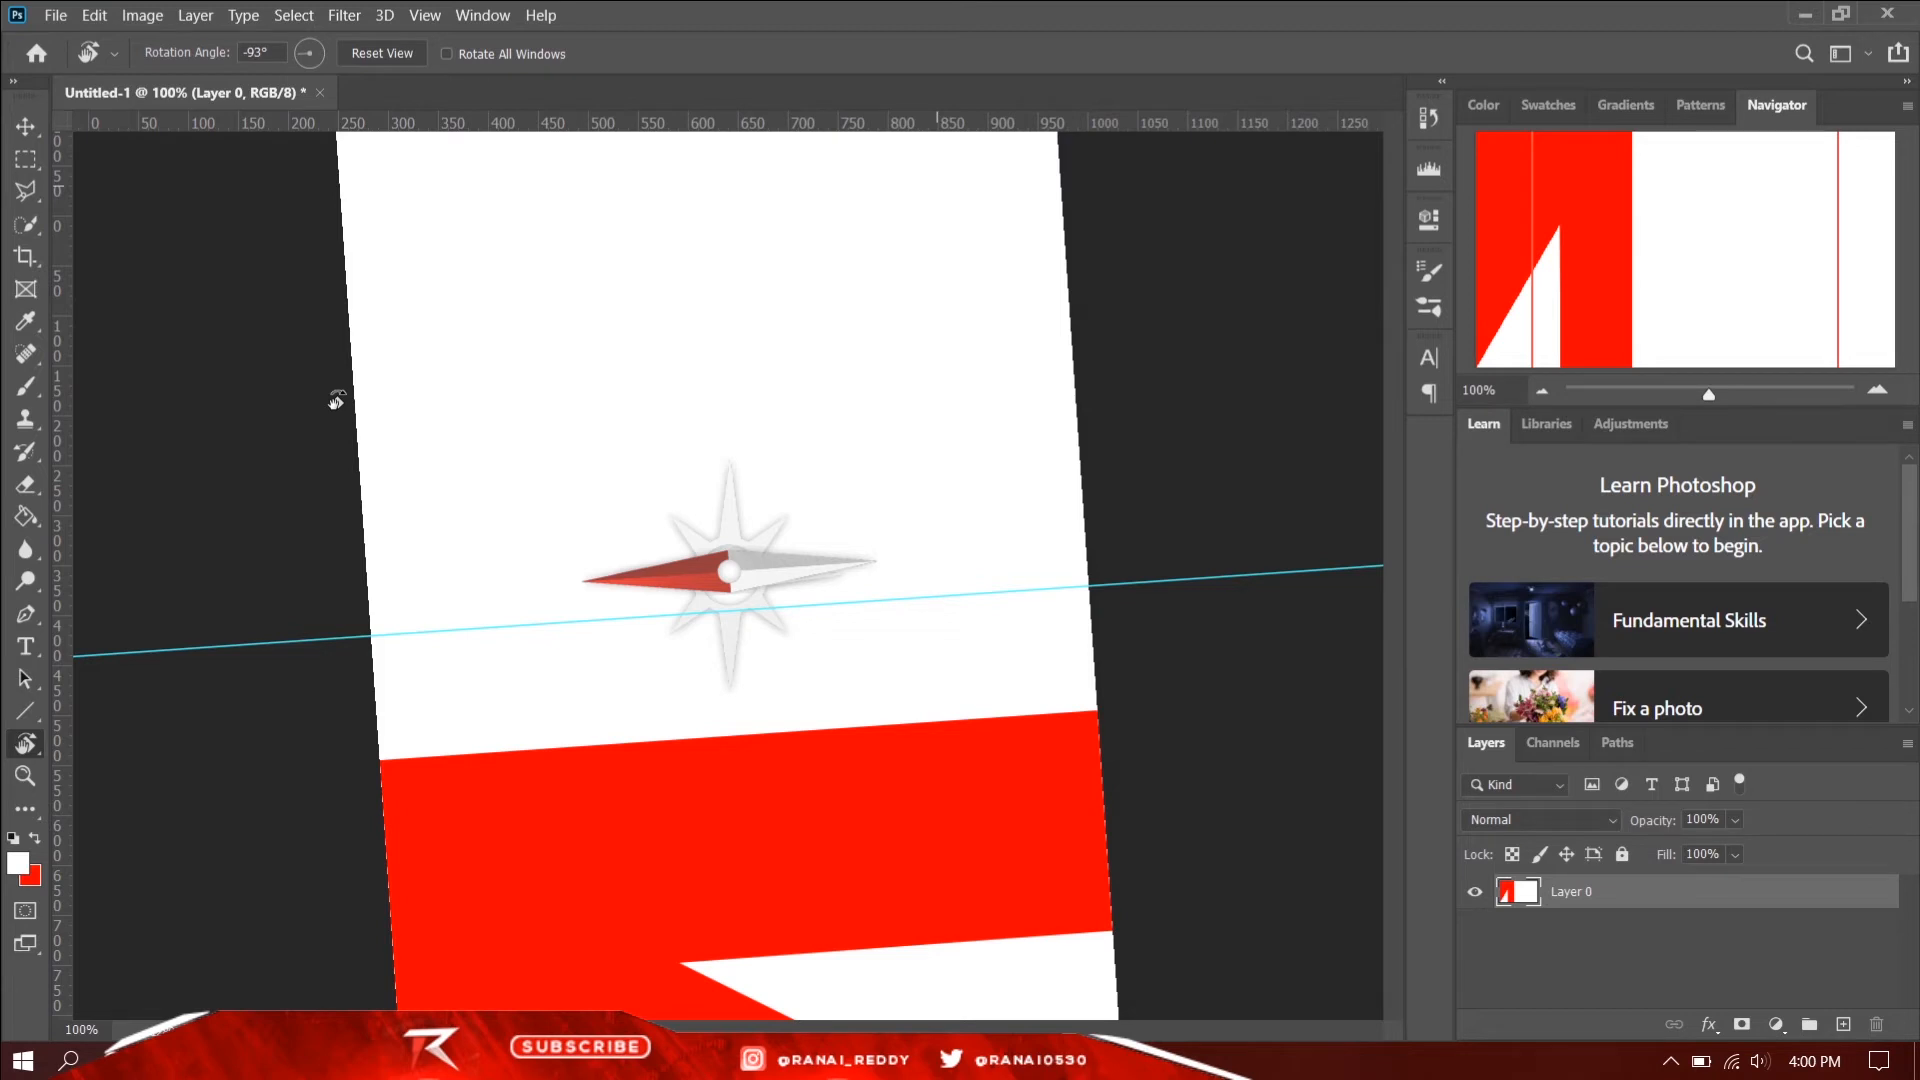
{"action": "left_click_drag", "start_coordinate": [336, 400], "coordinate": [471, 806]}
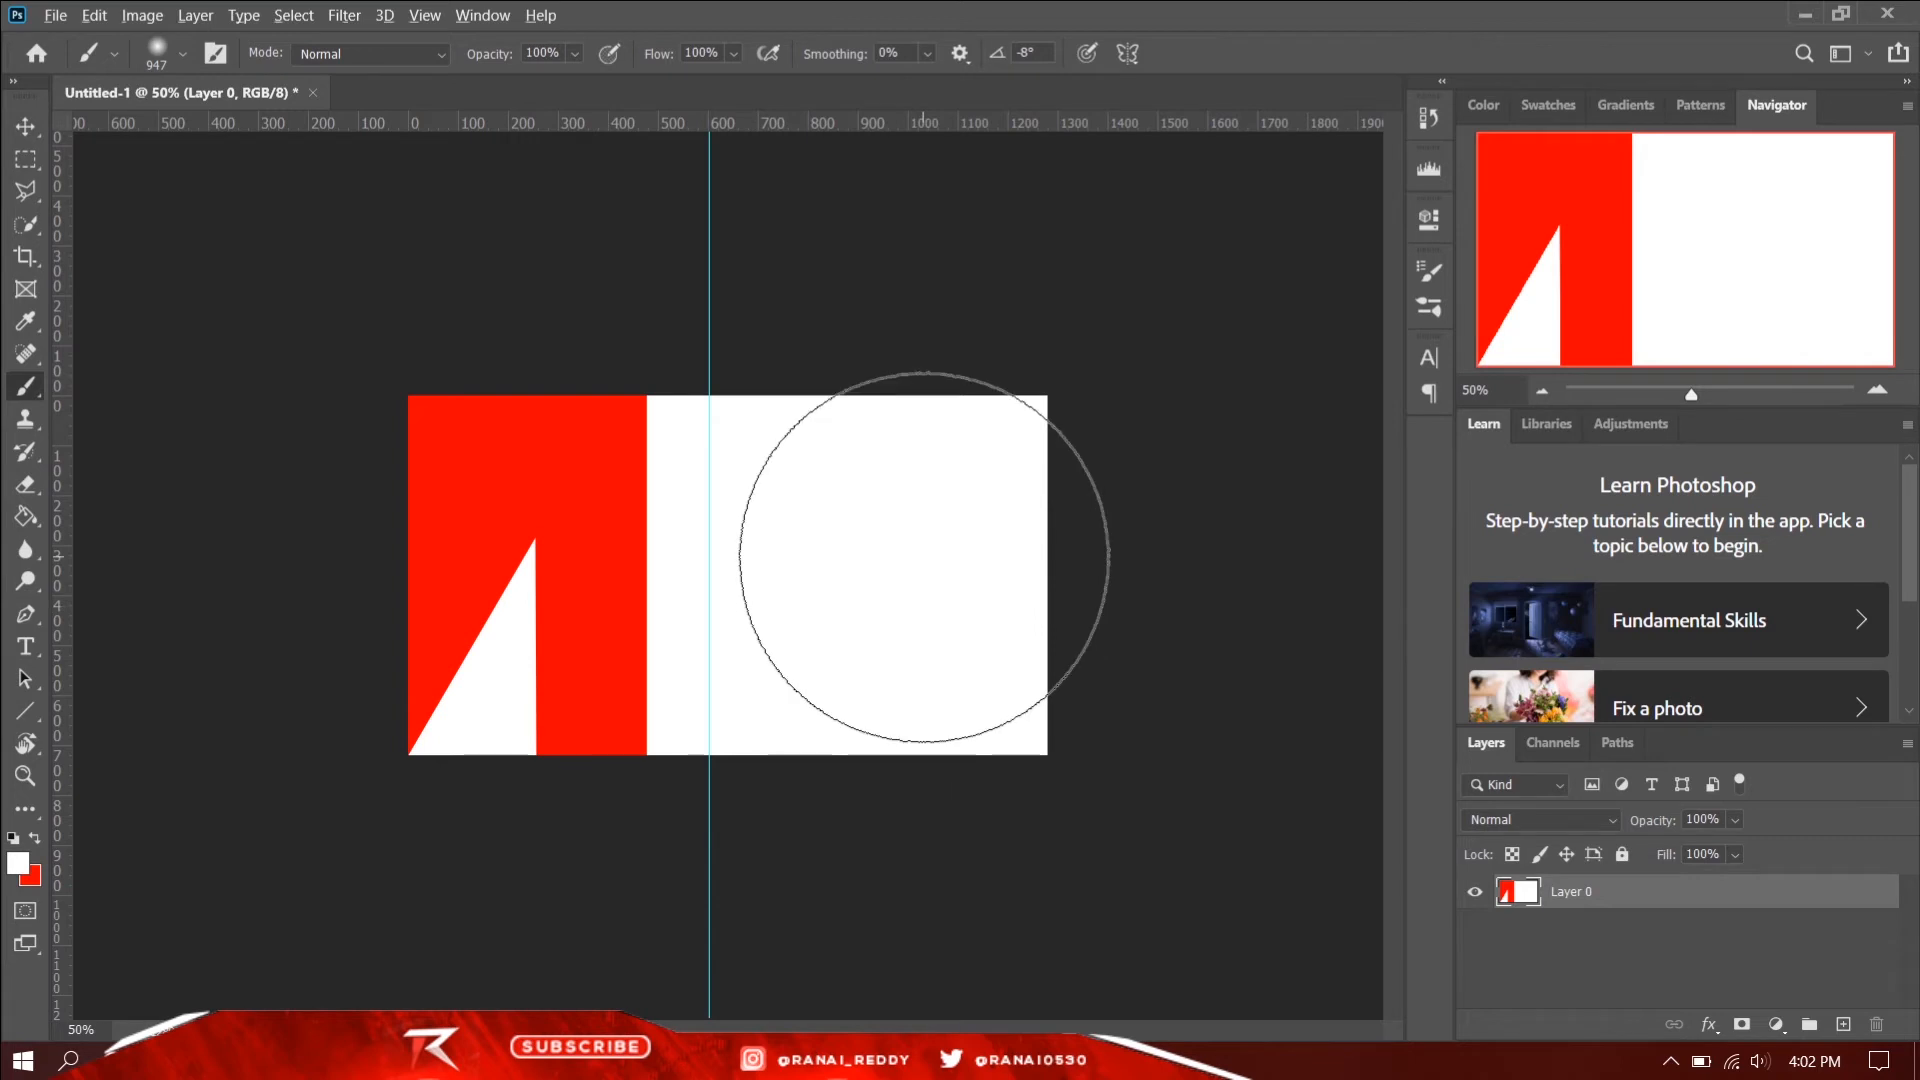
Resize the soft round brush interactively on the canvas to a diameter of 474 px
{"action": "right_click", "coordinate": [892, 592], "text": "alt"}
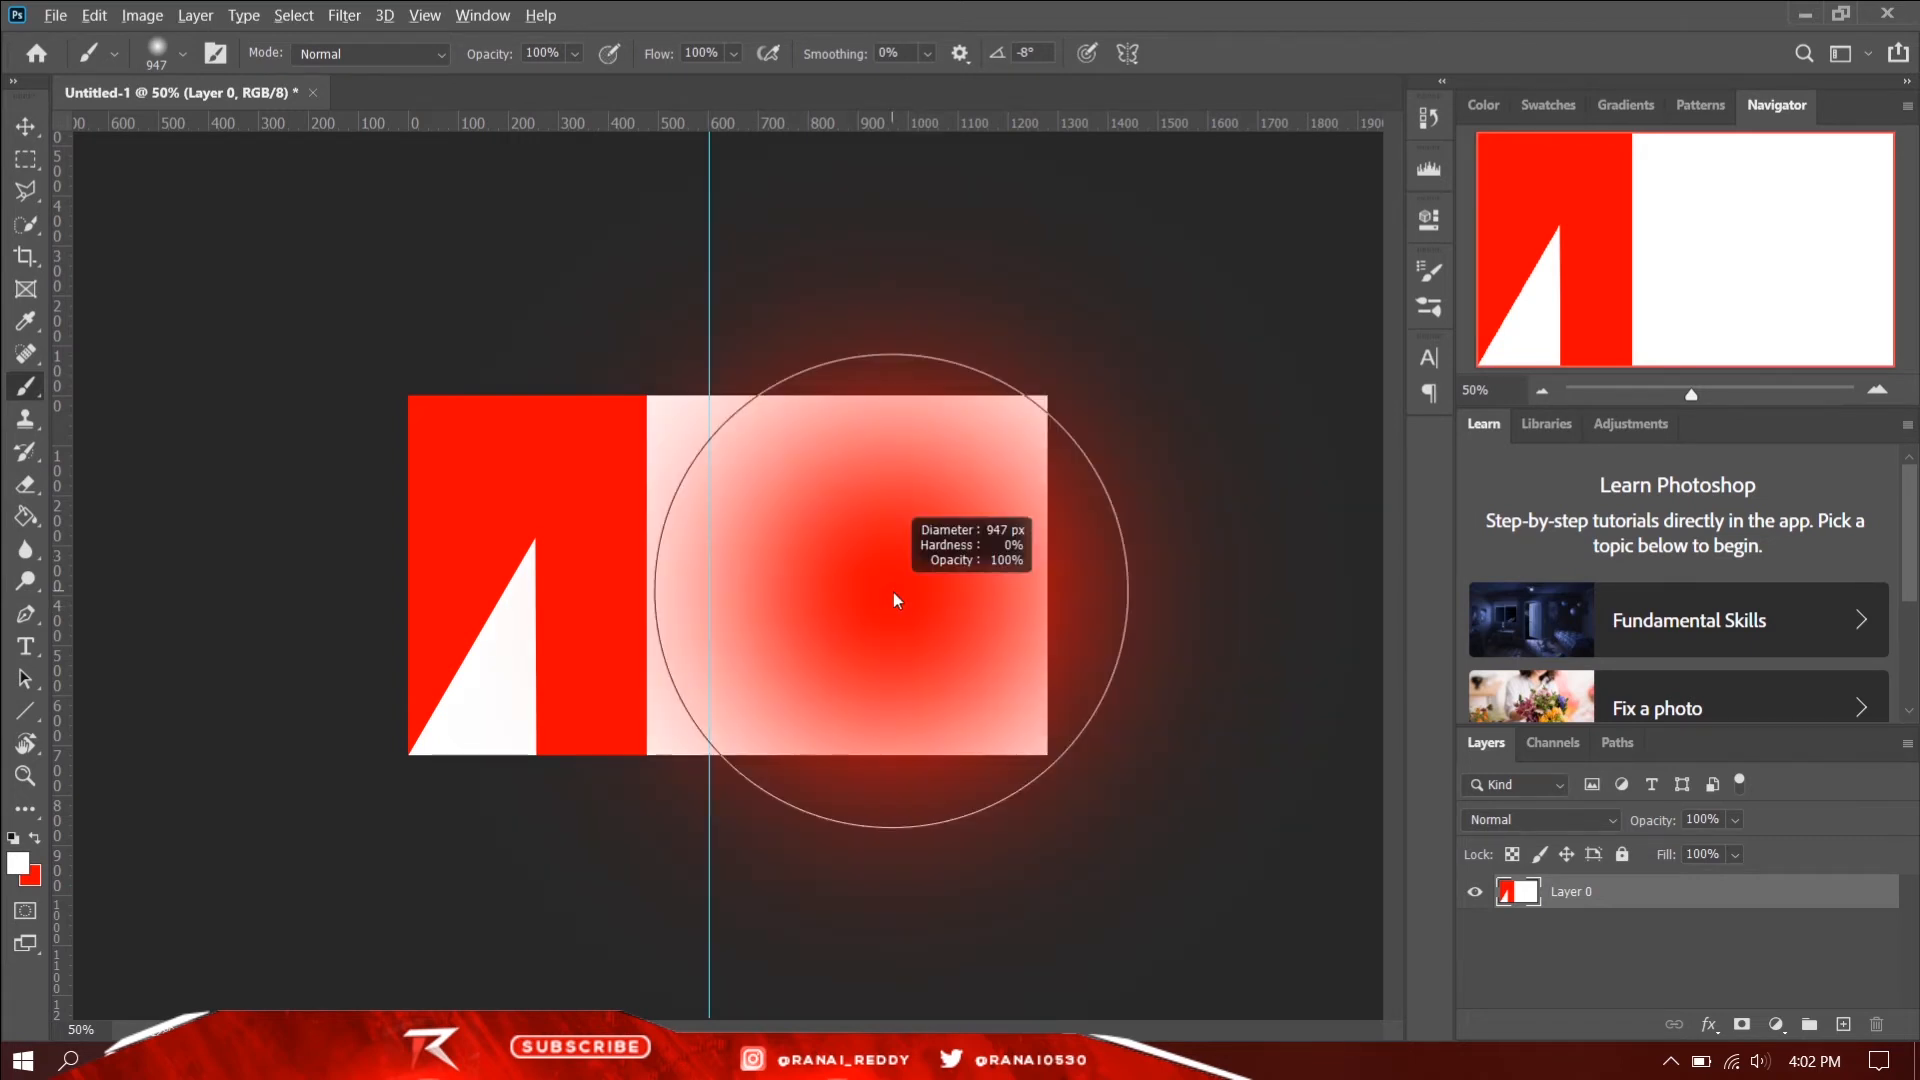
{"action": "mouse_move", "coordinate": [892, 592]}
{"action": "left_mouse_down"}
{"action": "mouse_move", "coordinate": [976, 590]}
{"action": "mouse_move", "coordinate": [884, 620]}
{"action": "mouse_move", "coordinate": [978, 662]}
{"action": "mouse_move", "coordinate": [905, 673]}
{"action": "mouse_move", "coordinate": [888, 430]}
{"action": "mouse_move", "coordinate": [910, 358]}
{"action": "mouse_move", "coordinate": [910, 840]}
{"action": "mouse_move", "coordinate": [1284, 566]}
{"action": "left_mouse_up"}
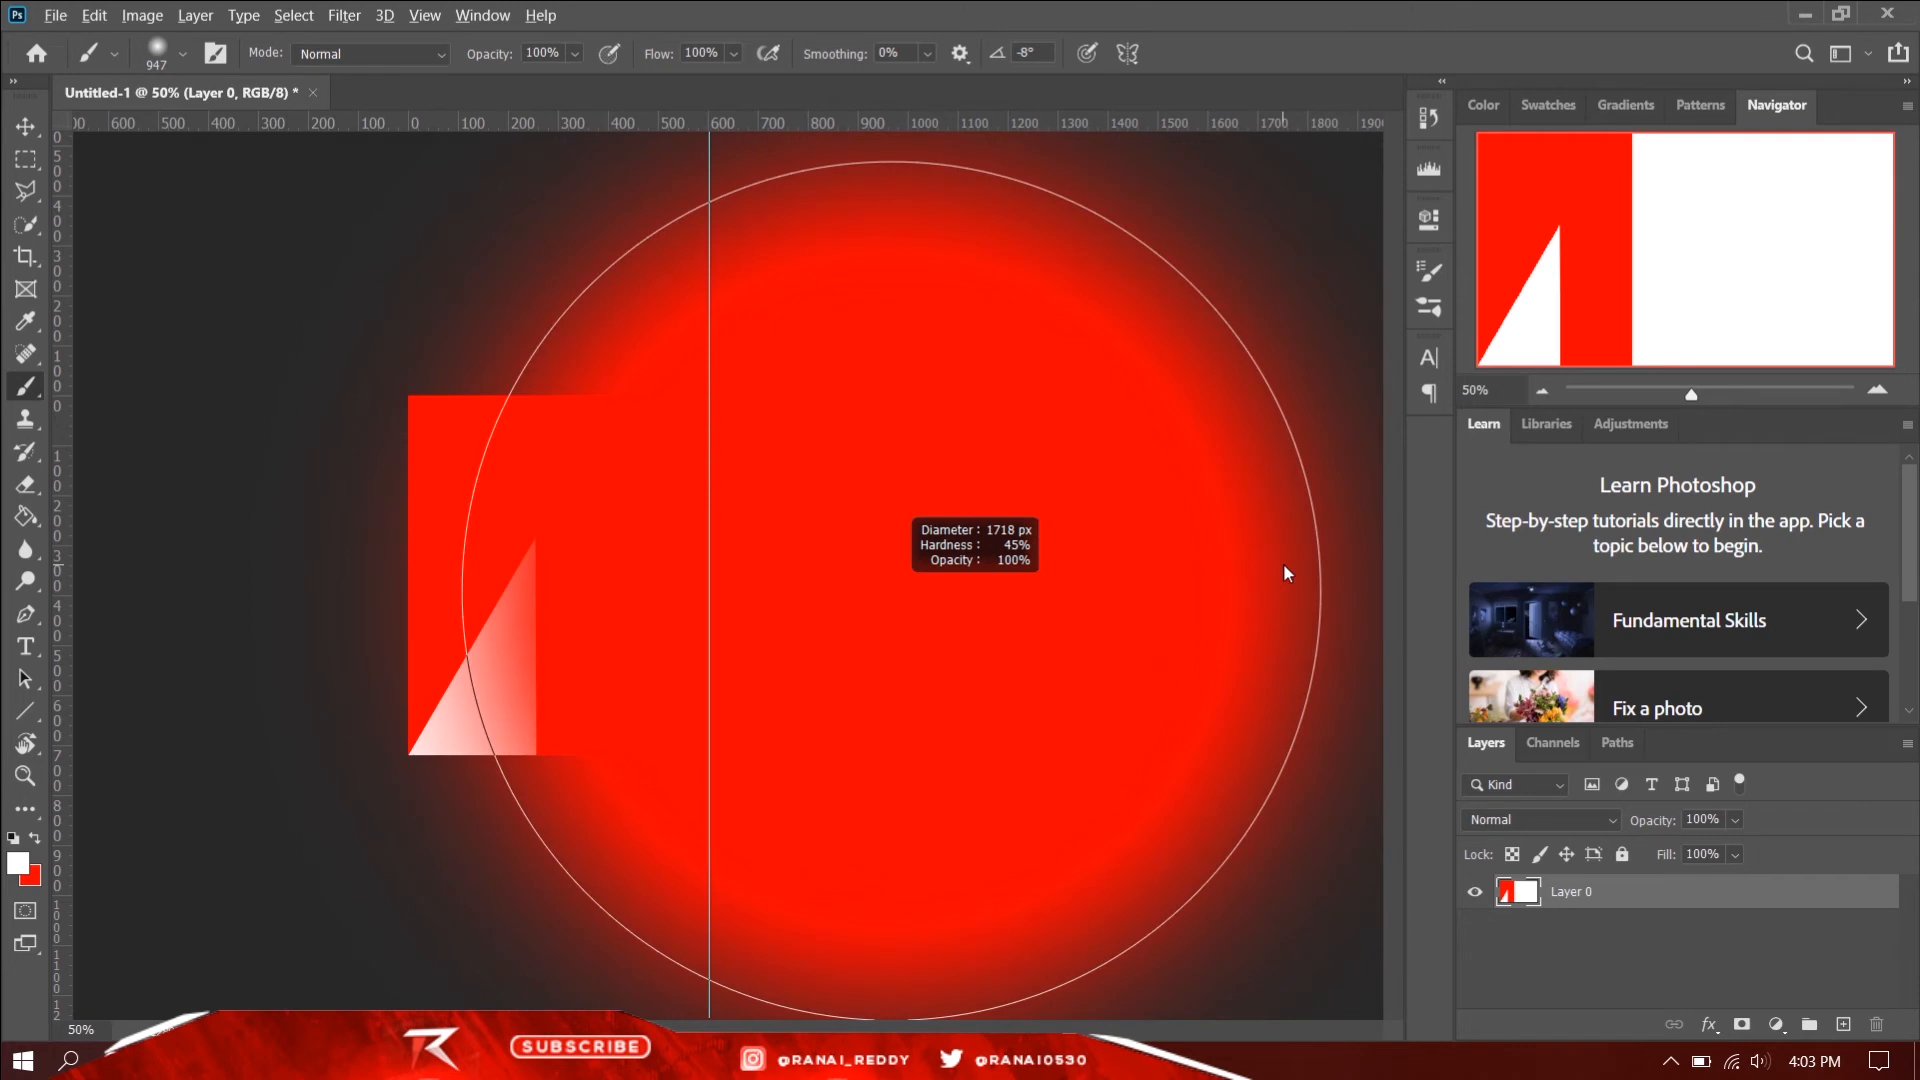
{"action": "left_click_drag", "start_coordinate": [1284, 566], "coordinate": [895, 617]}
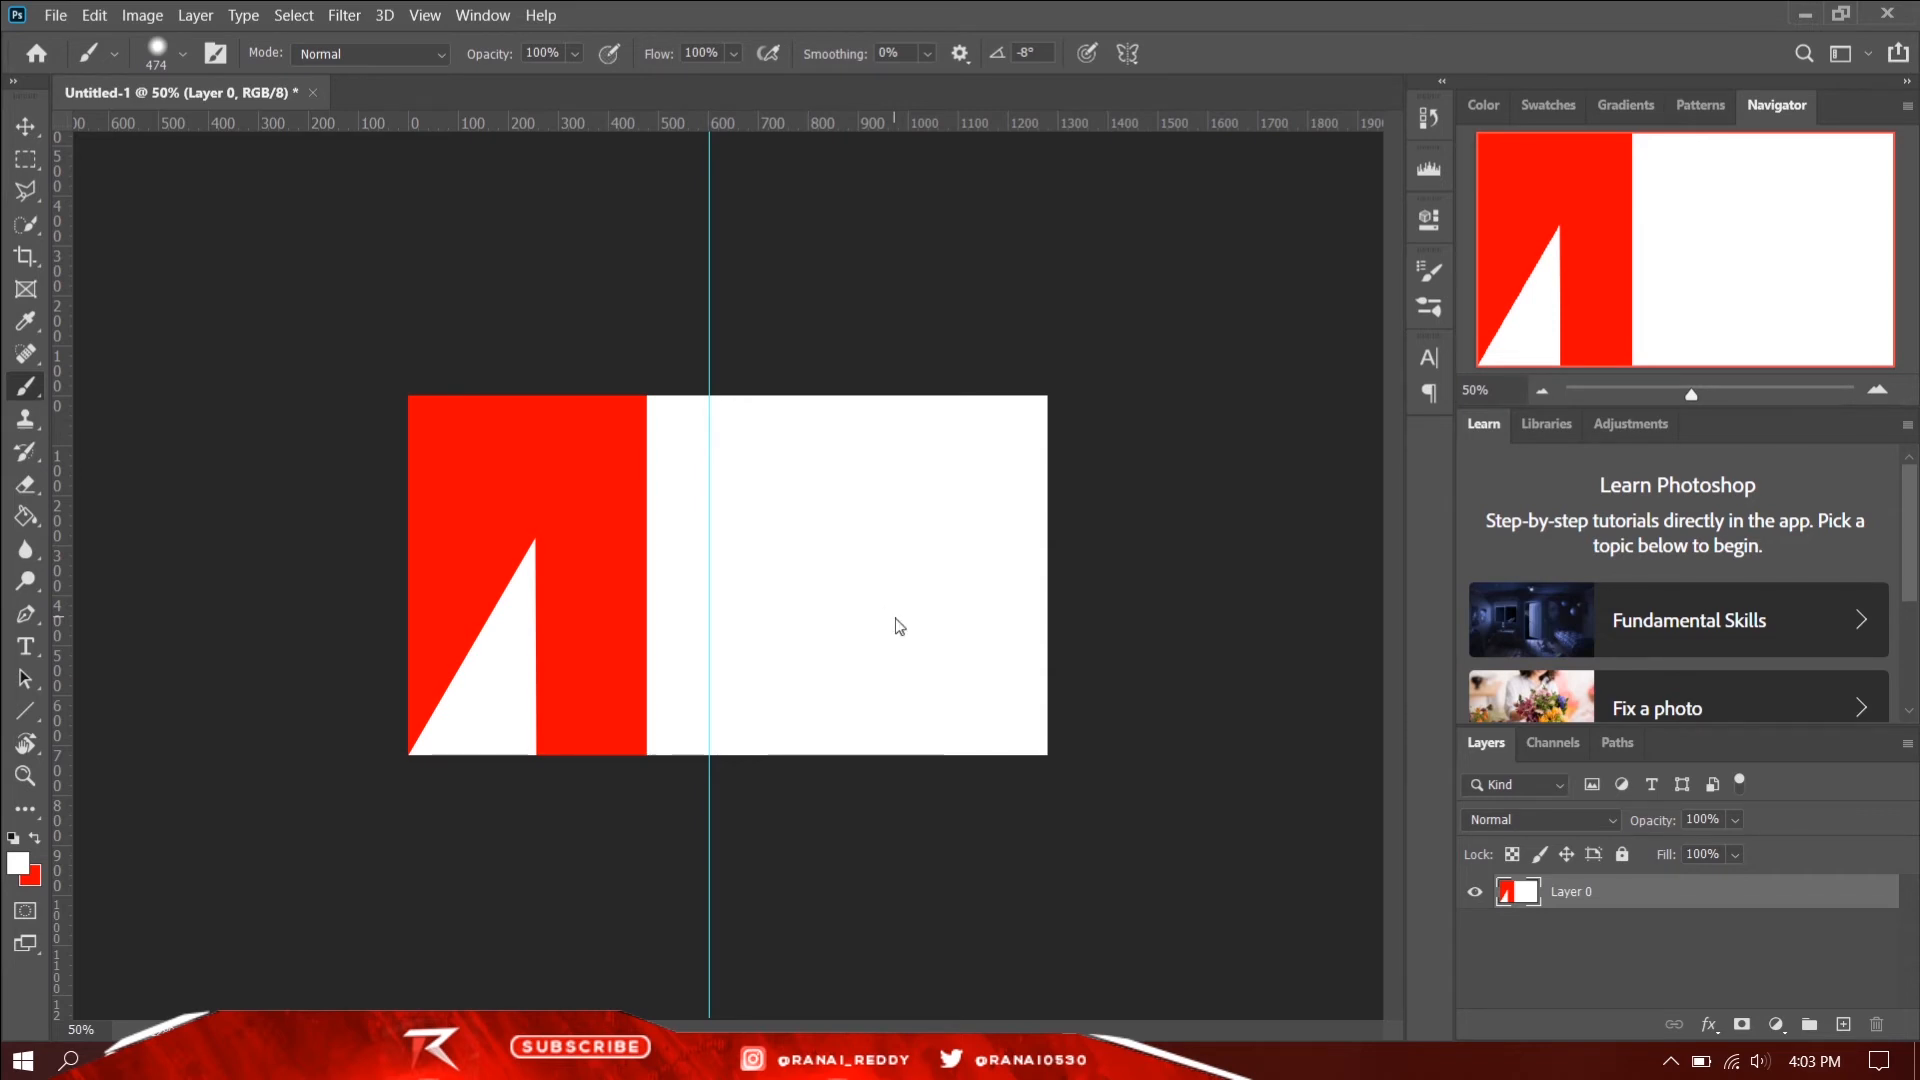
Apply a Camera Raw filter to Layer 0 with temperature +31 and exposure -1.30
{"action": "key", "text": "ctrl+shift+a"}
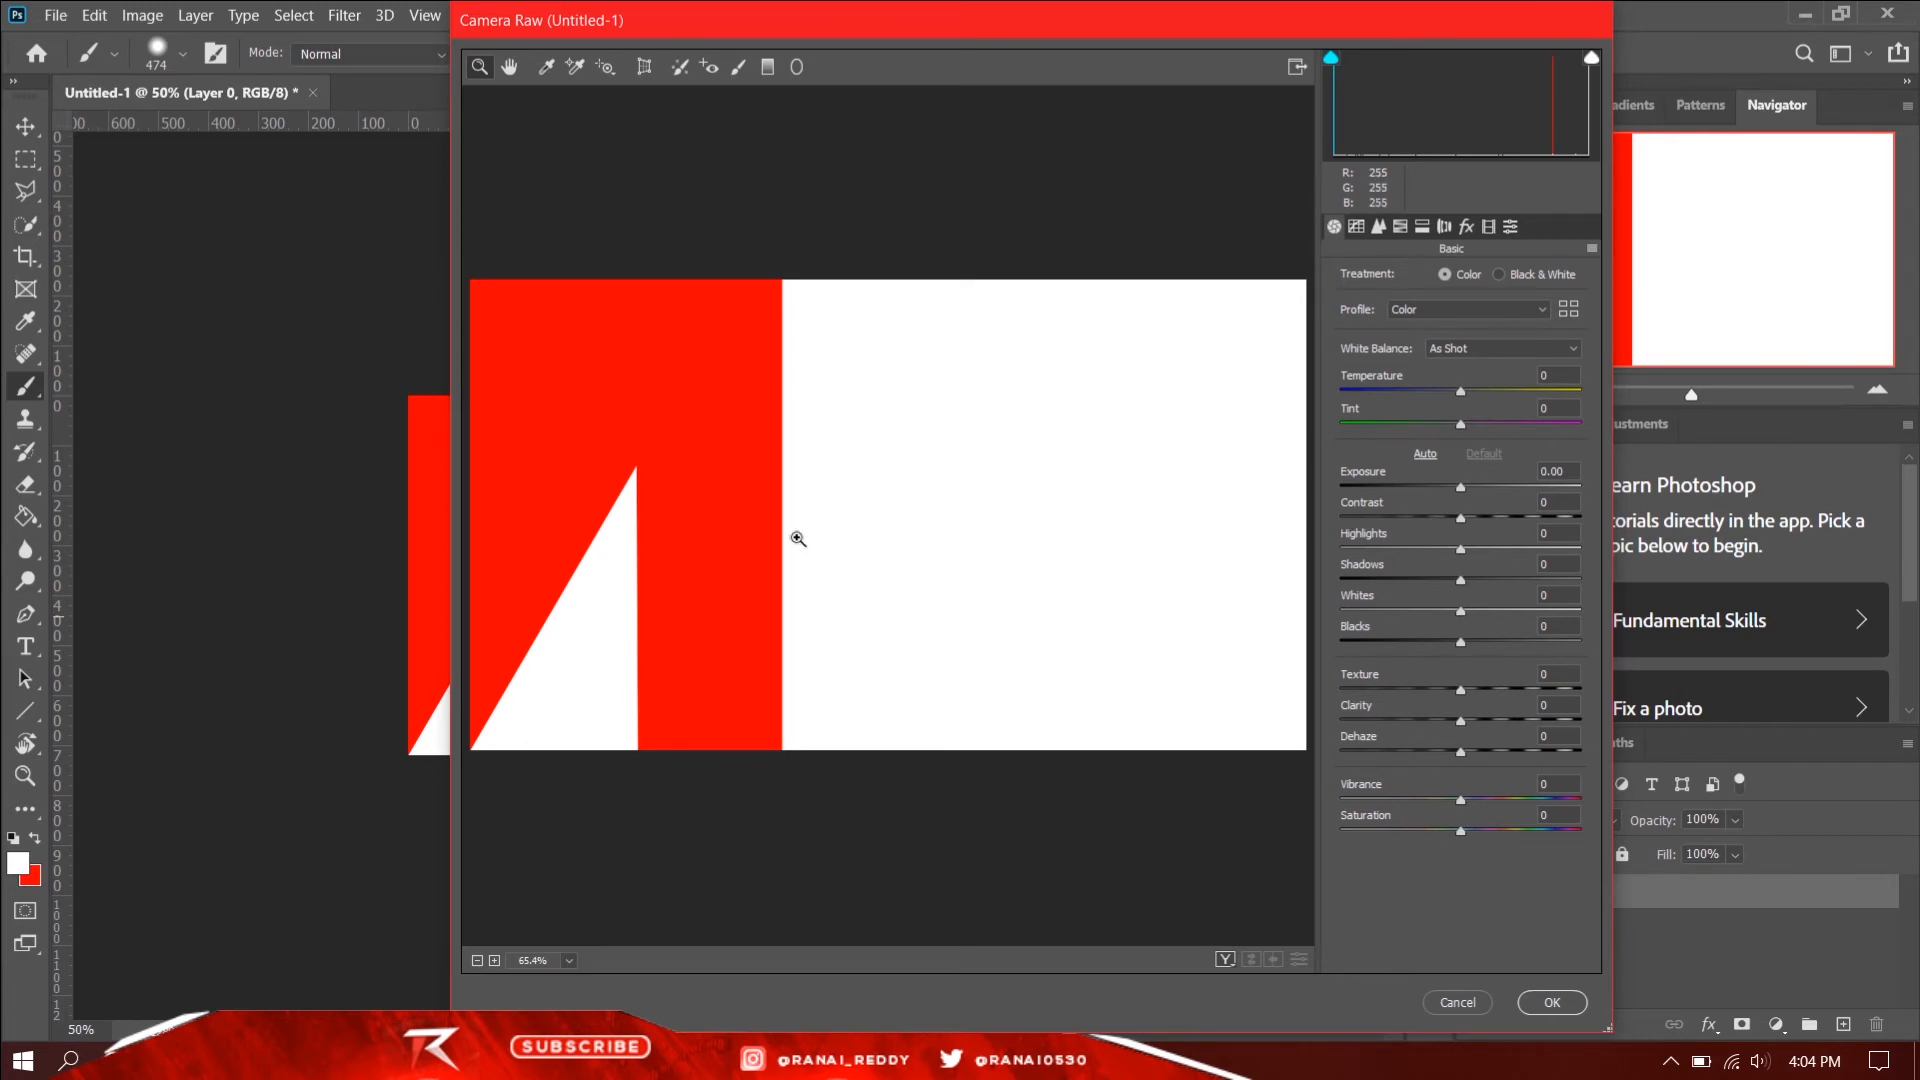
{"action": "left_click", "coordinate": [1383, 395]}
{"action": "left_click", "coordinate": [1496, 392]}
{"action": "left_click", "coordinate": [1417, 487]}
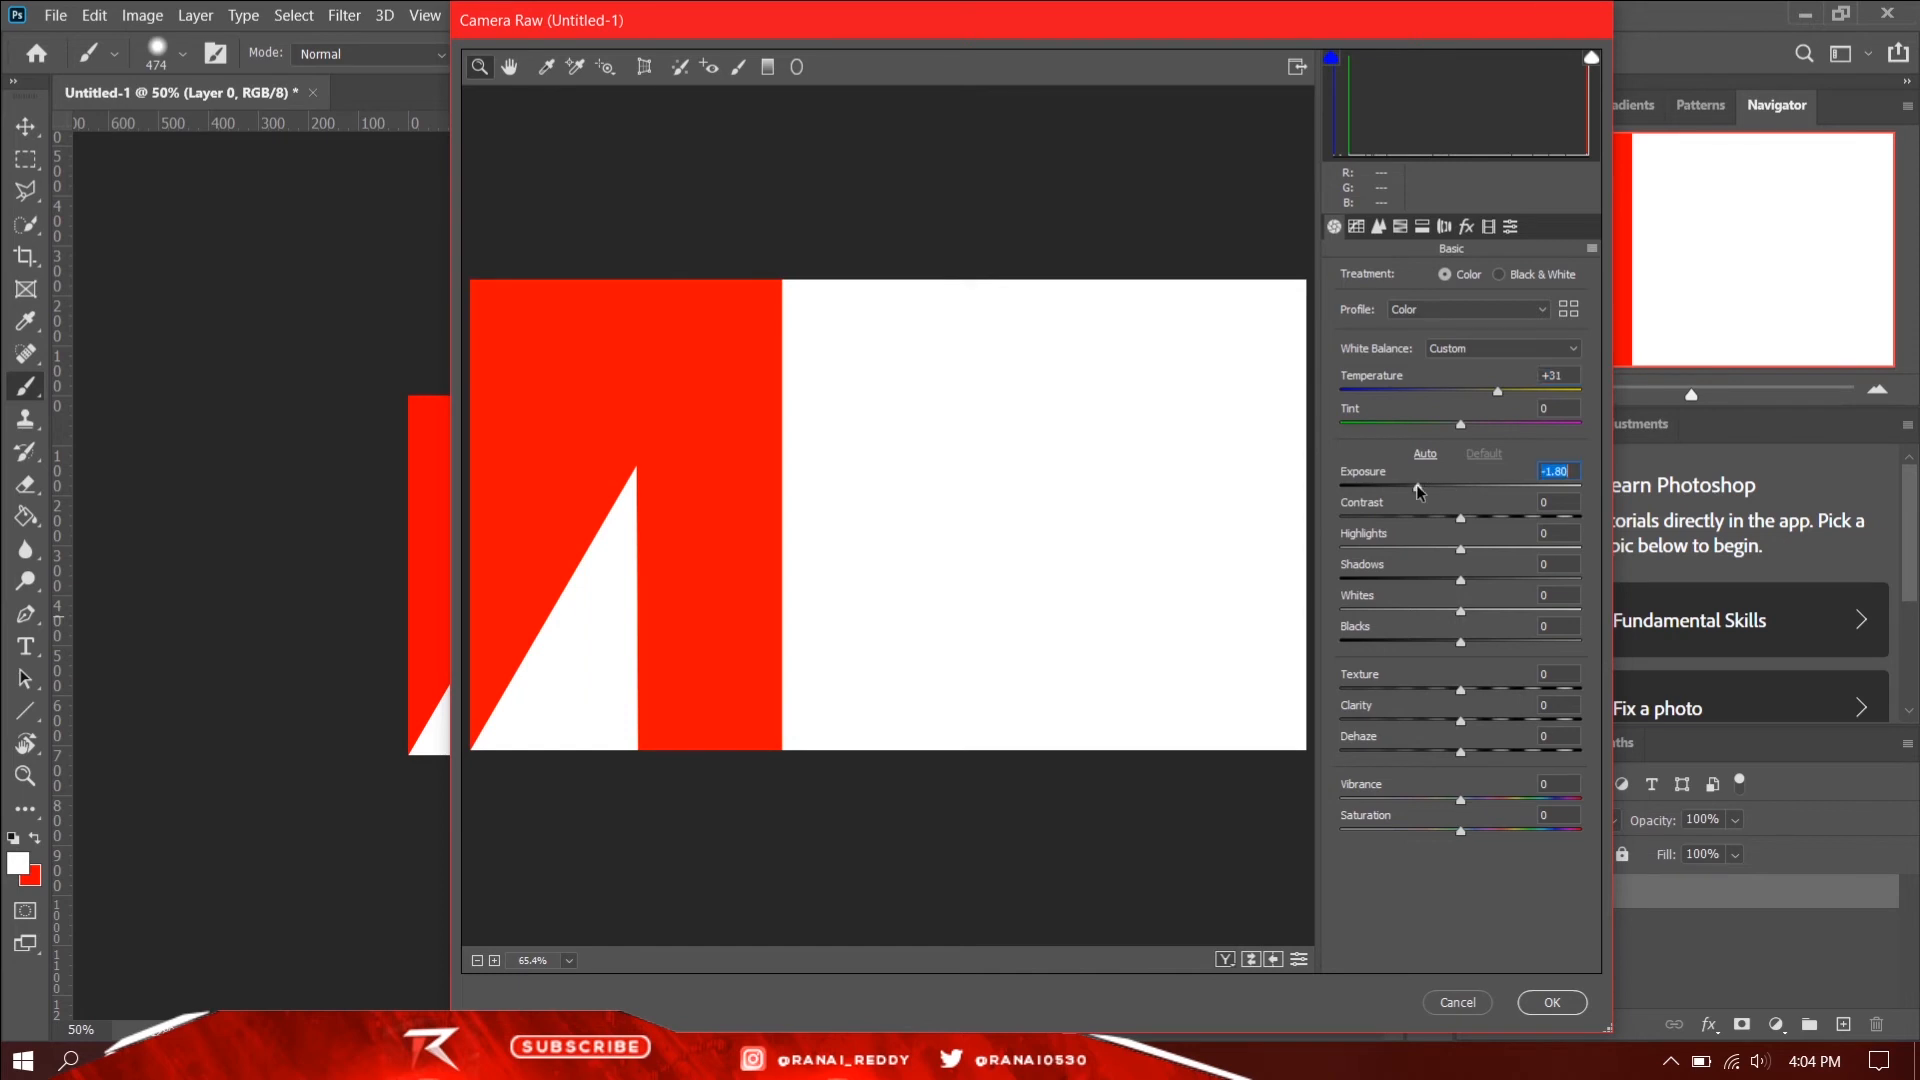
{"action": "left_click", "coordinate": [1427, 487]}
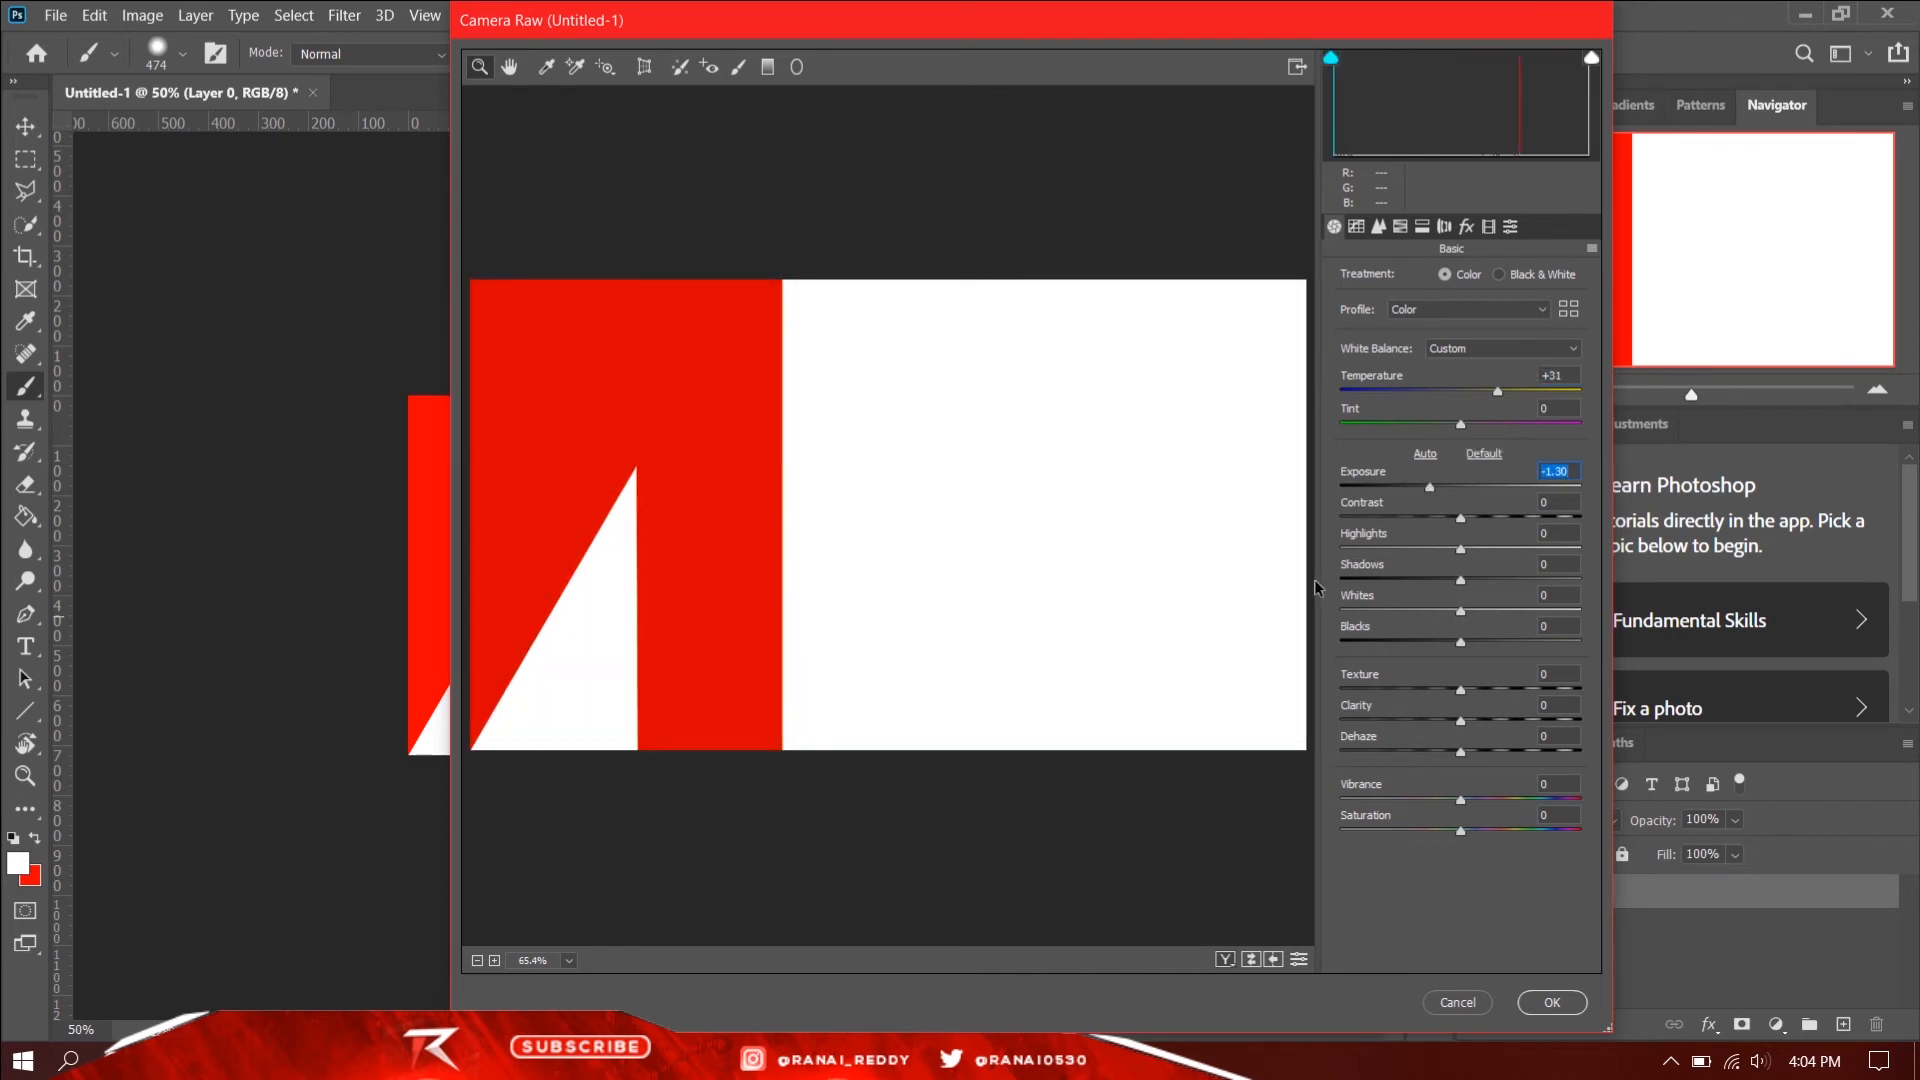
{"action": "left_click", "coordinate": [1550, 1001]}
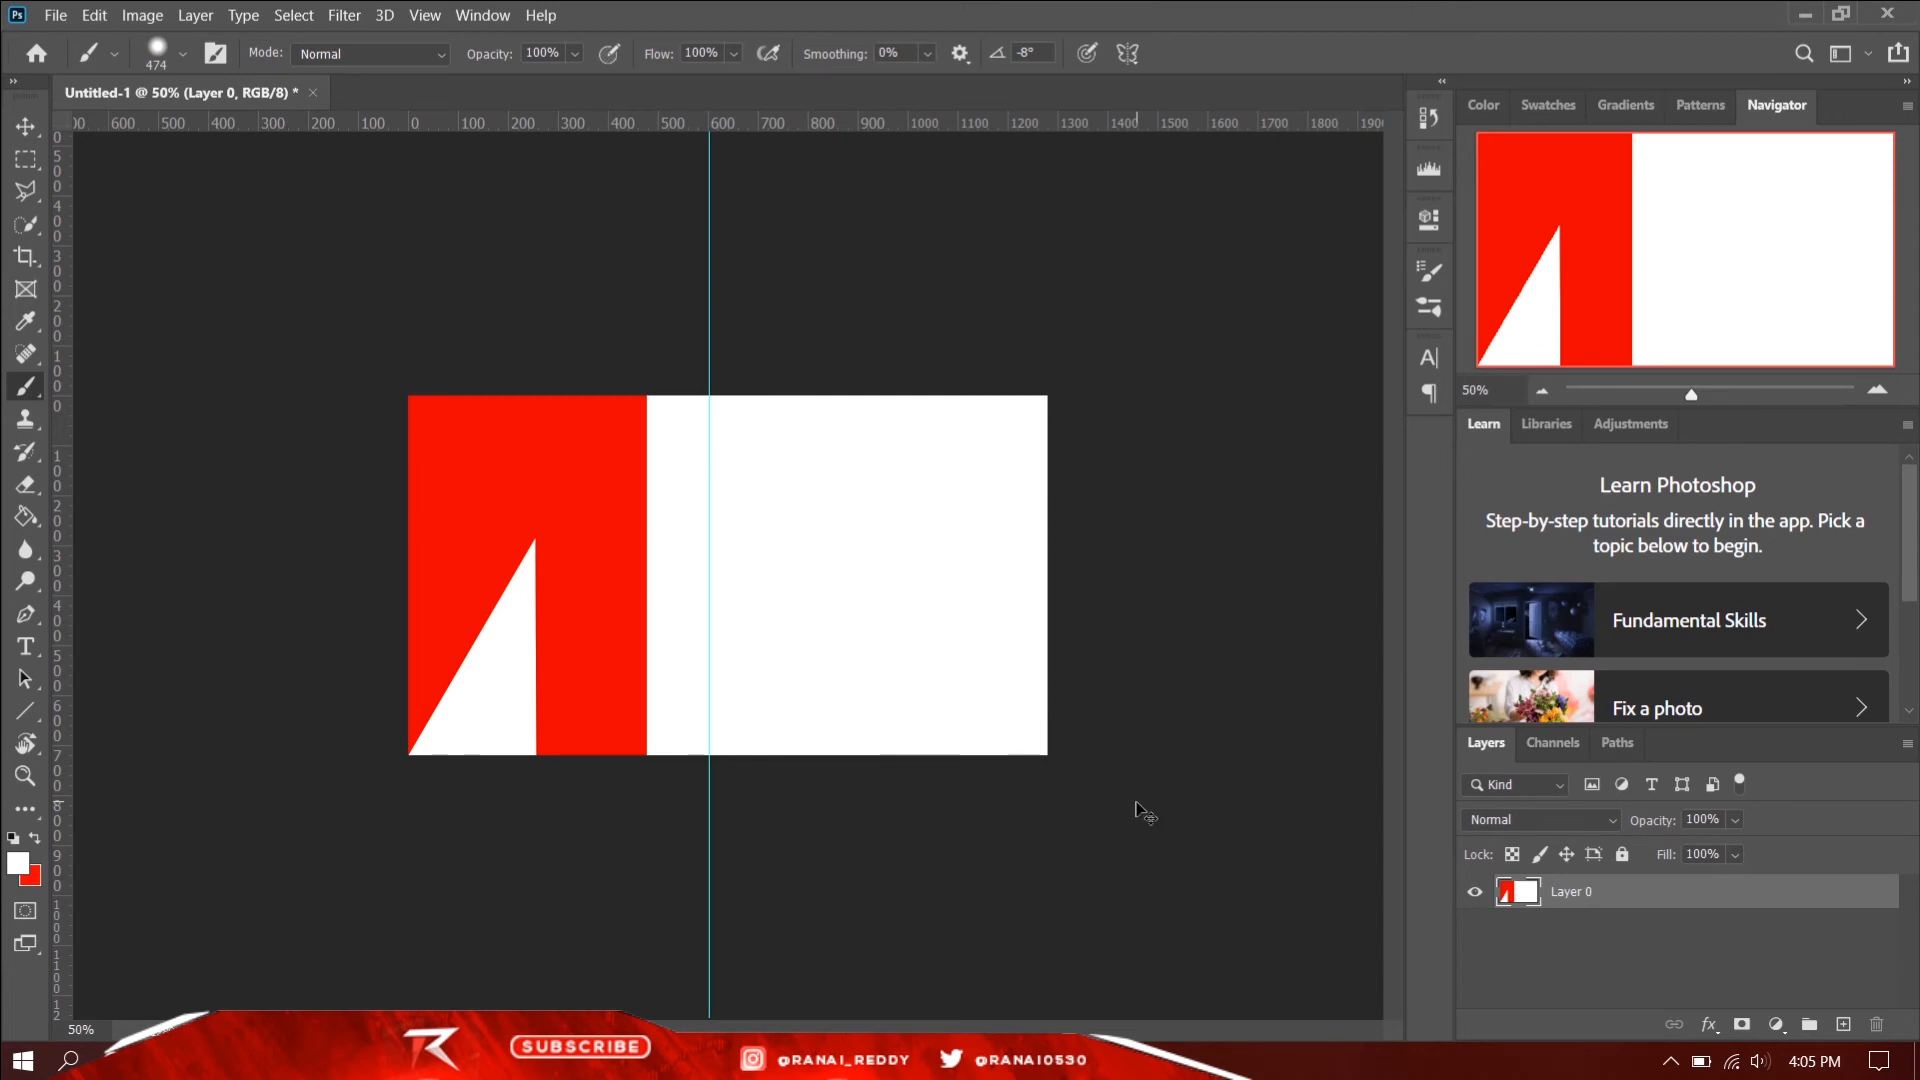
Start saving the document and open it in Save for Web
{"action": "key", "text": "ctrl+s"}
{"action": "key", "text": "ctrl+alt+shift+s"}
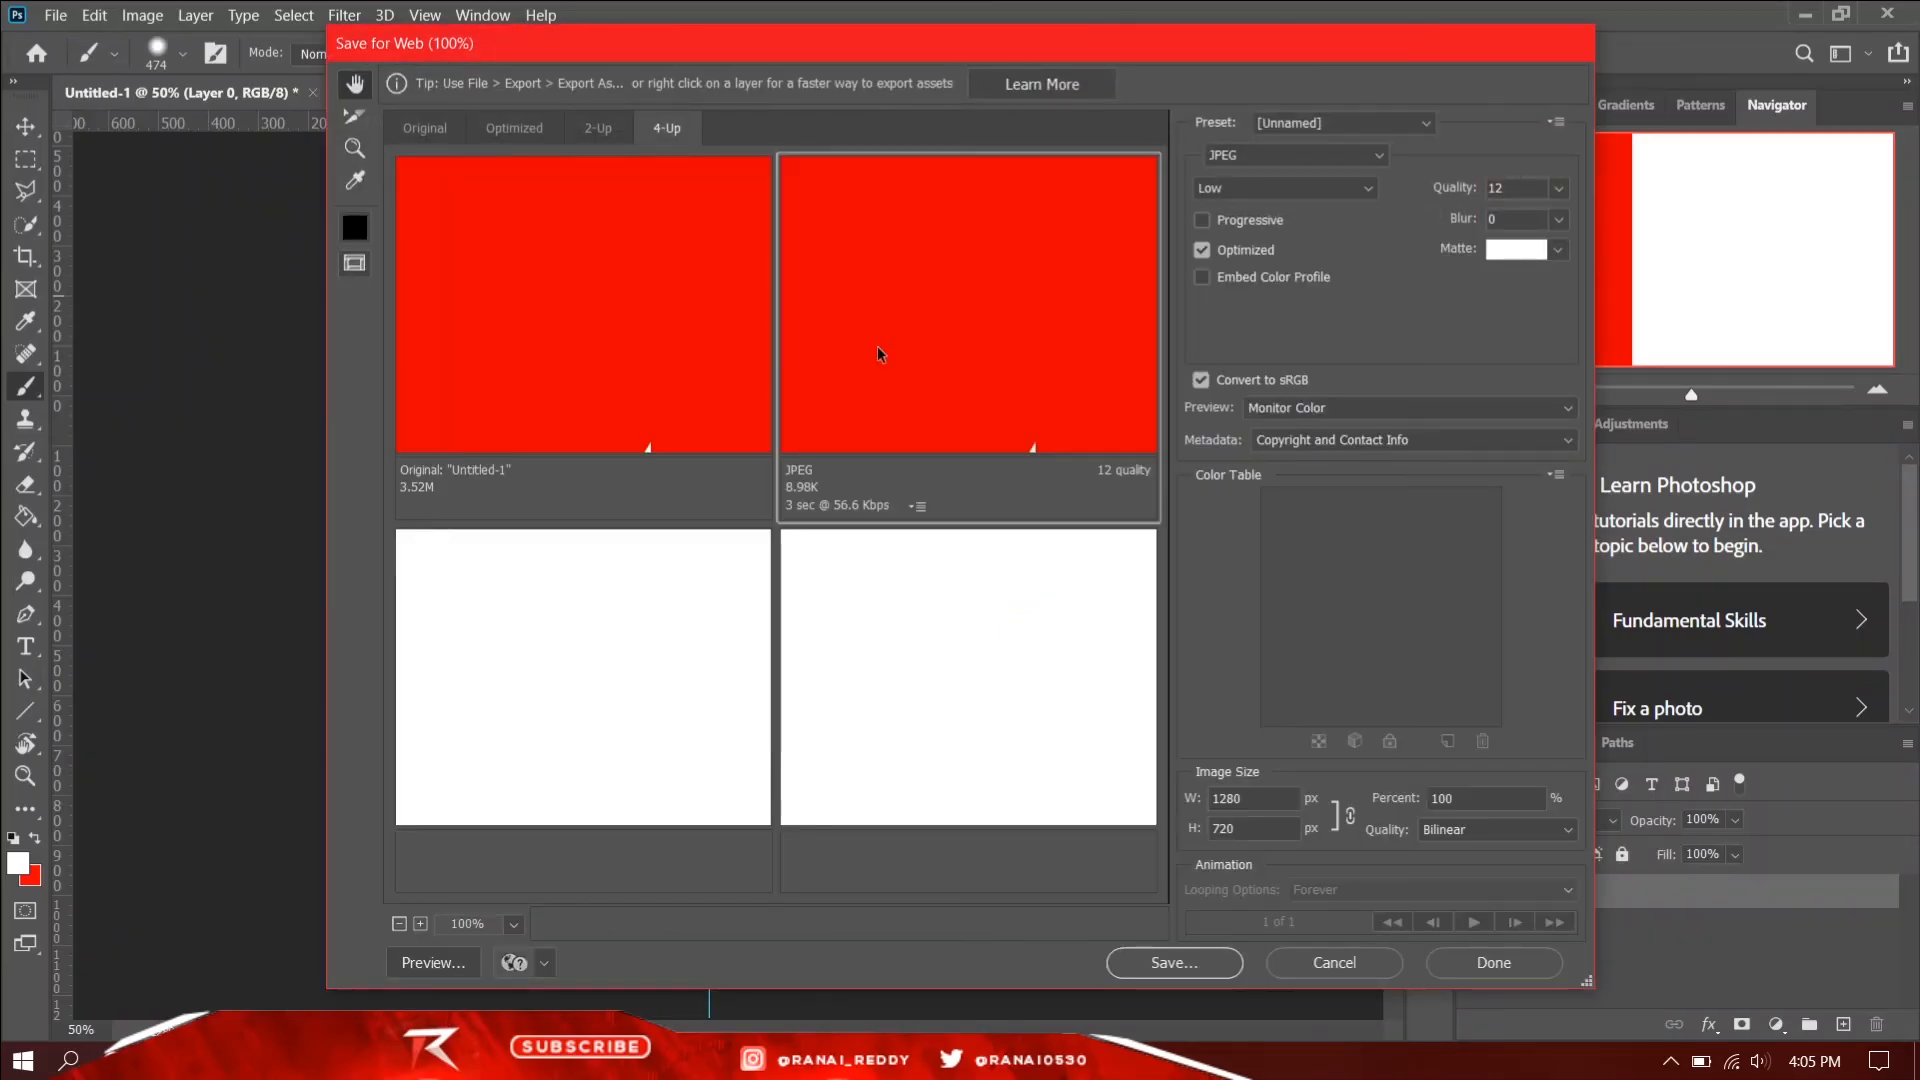